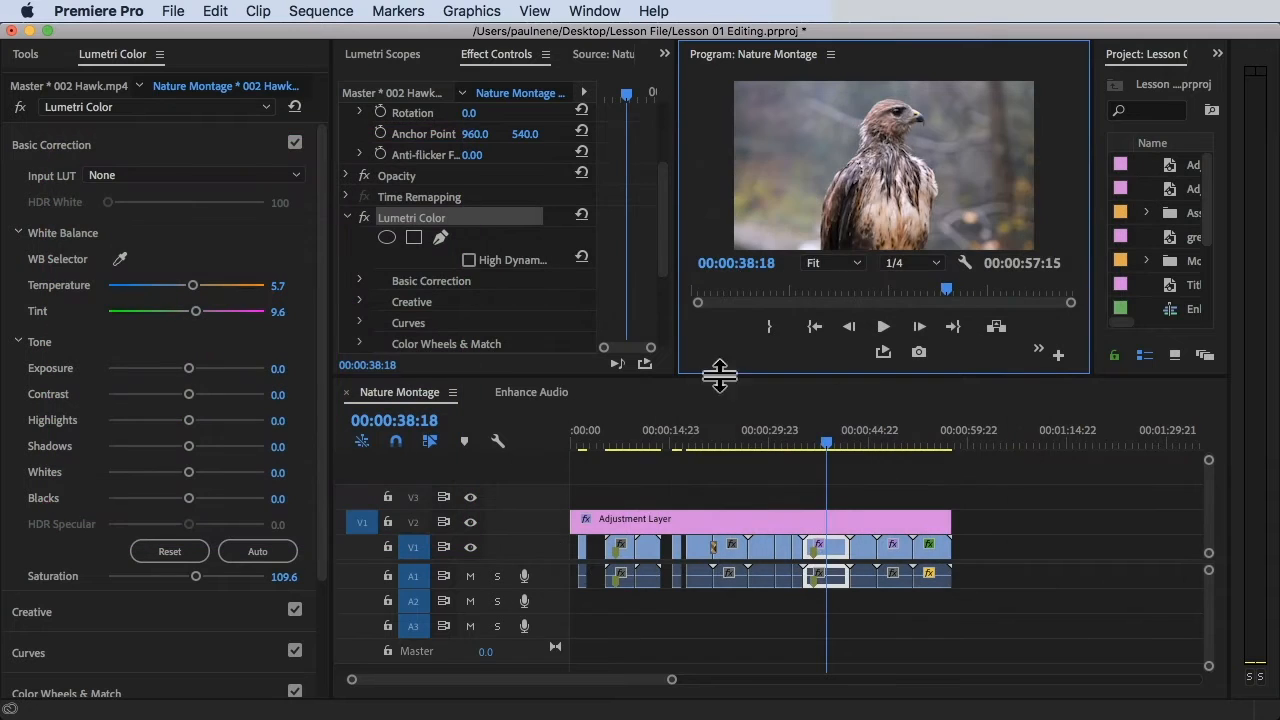
# Park the playhead on the river clip at 00:00:45:06 and expand its Creative color settings in place of Basic Correction.
pyautogui.click(760, 440)
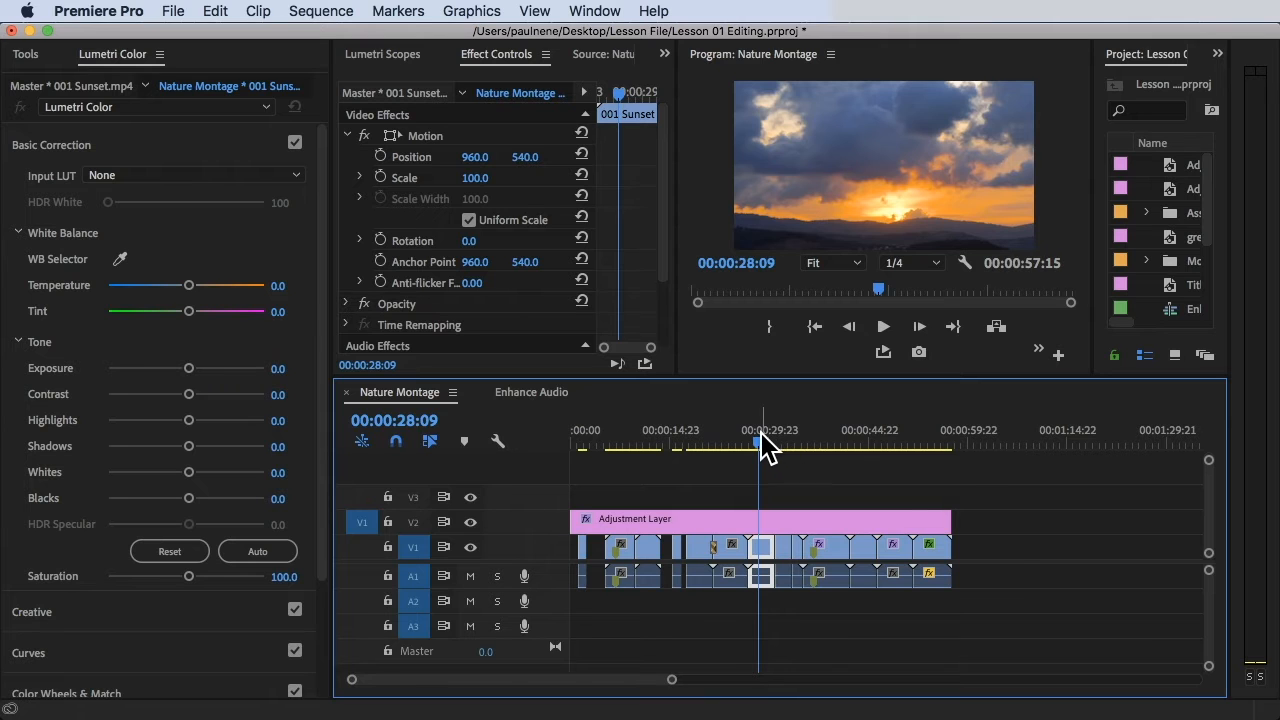
pyautogui.click(869, 440)
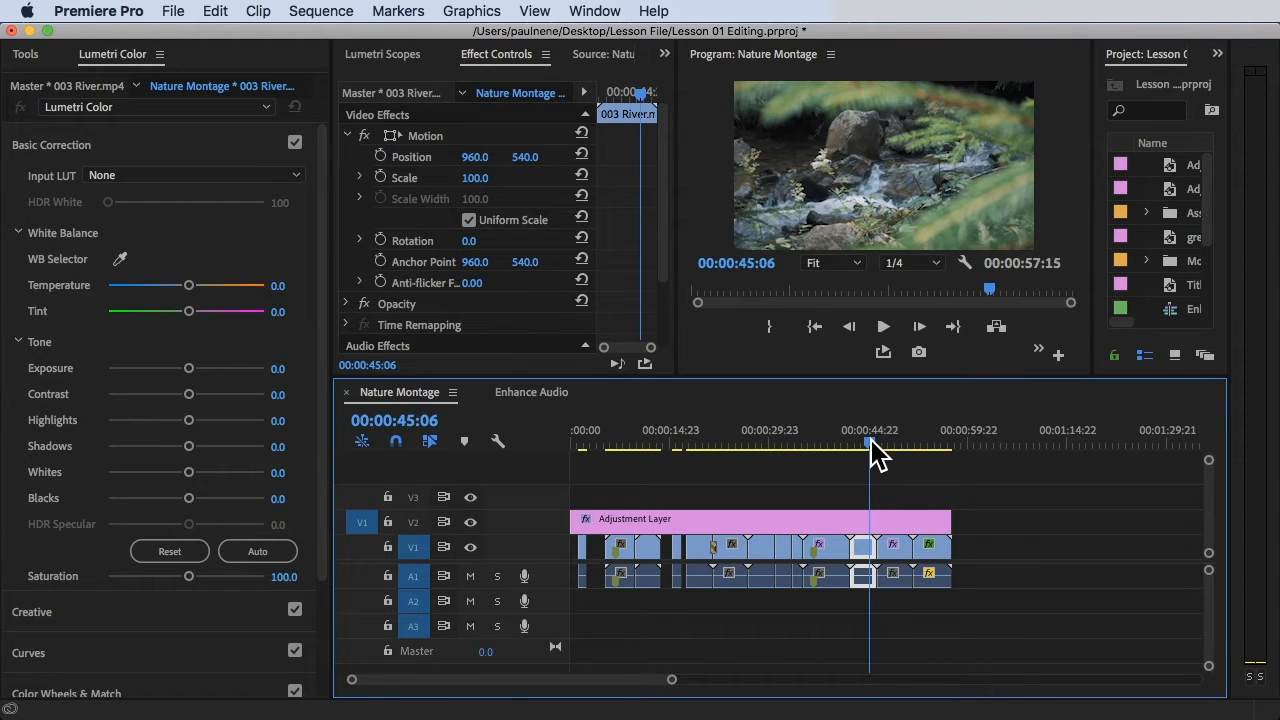
pyautogui.click(48, 146)
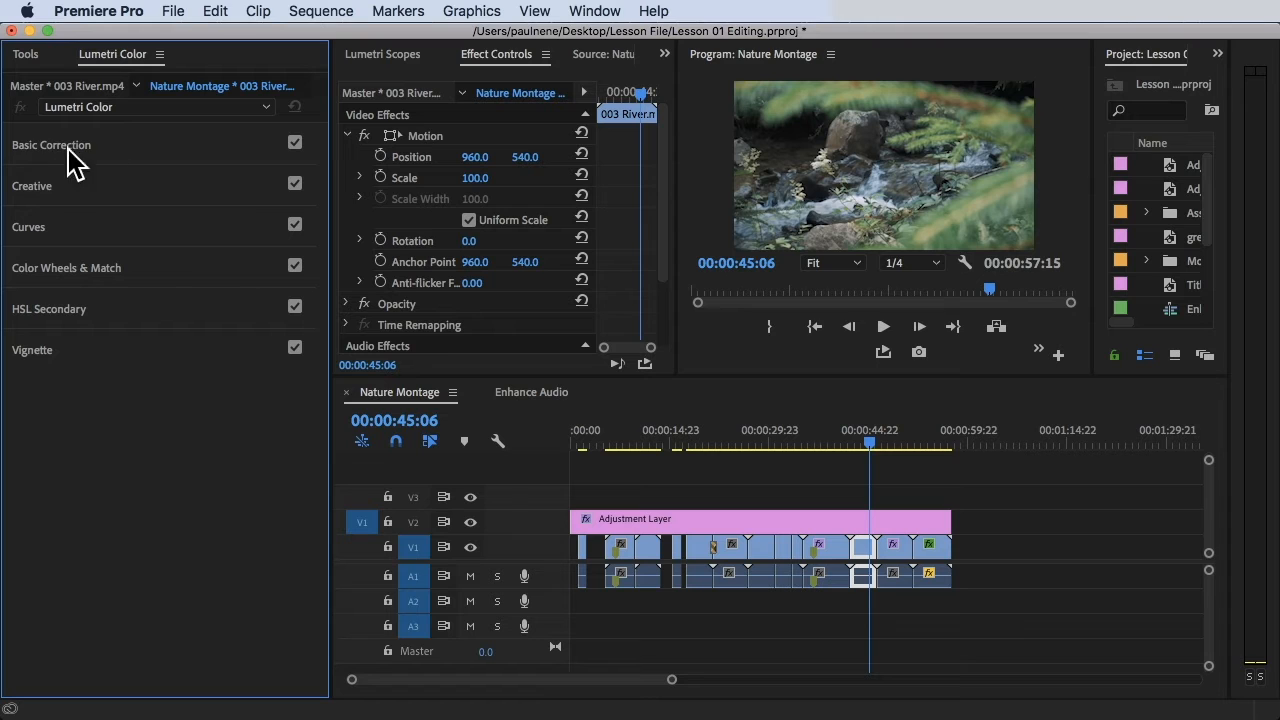
pyautogui.click(68, 203)
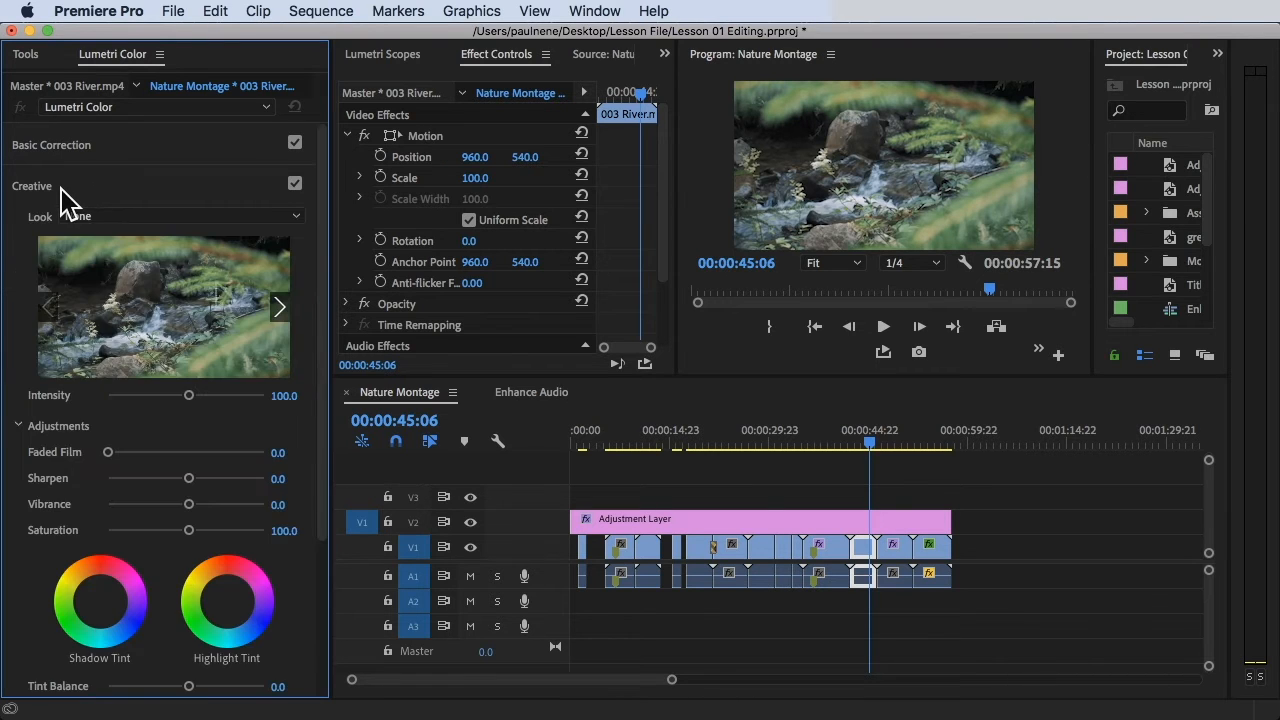
# Browse the available Look presets for the river clip without applying one.
pyautogui.click(166, 216)
pyautogui.scroll(-10, 196, 398)
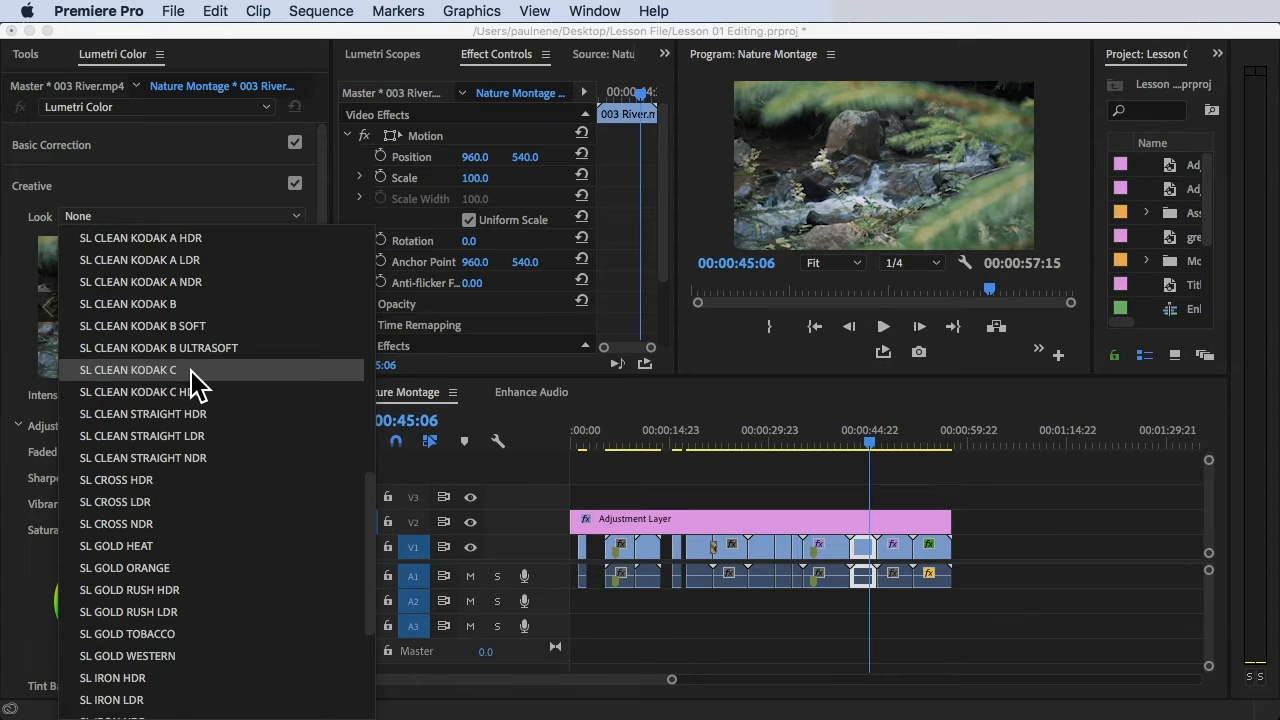
pyautogui.scroll(3, 196, 398)
pyautogui.scroll(-7, 198, 392)
pyautogui.scroll(-1, 198, 388)
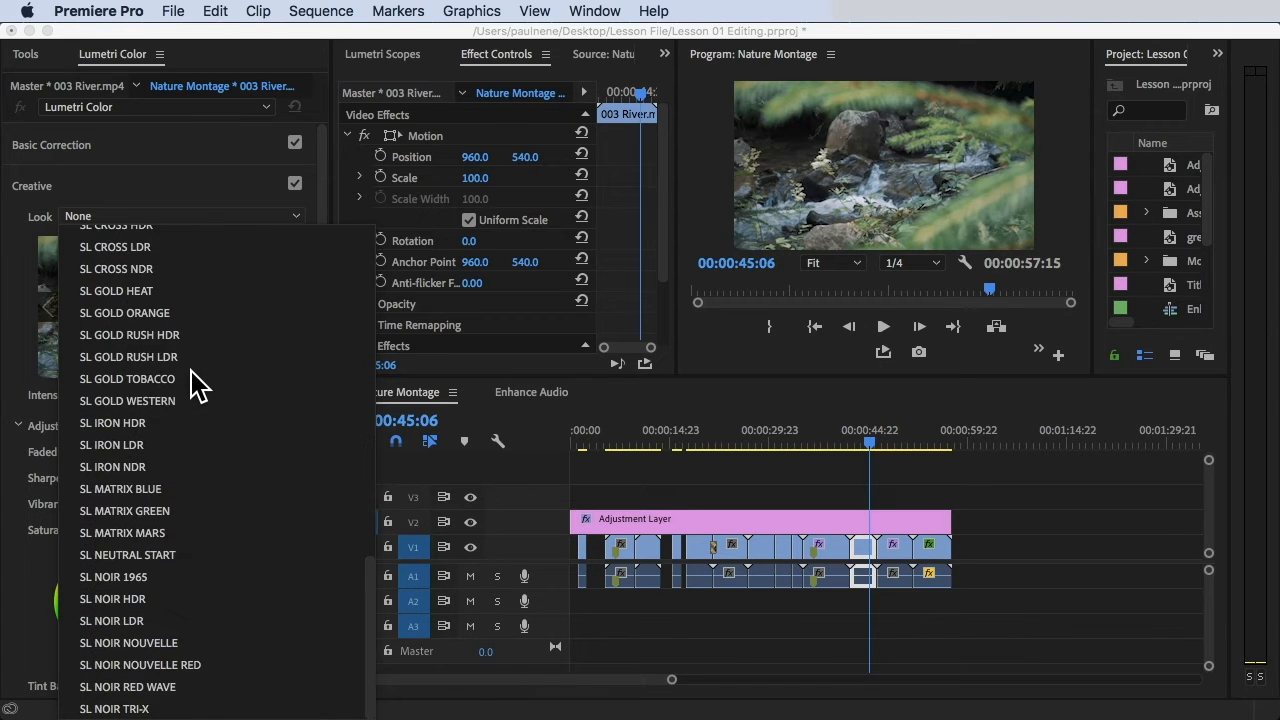
pyautogui.scroll(3, 196, 388)
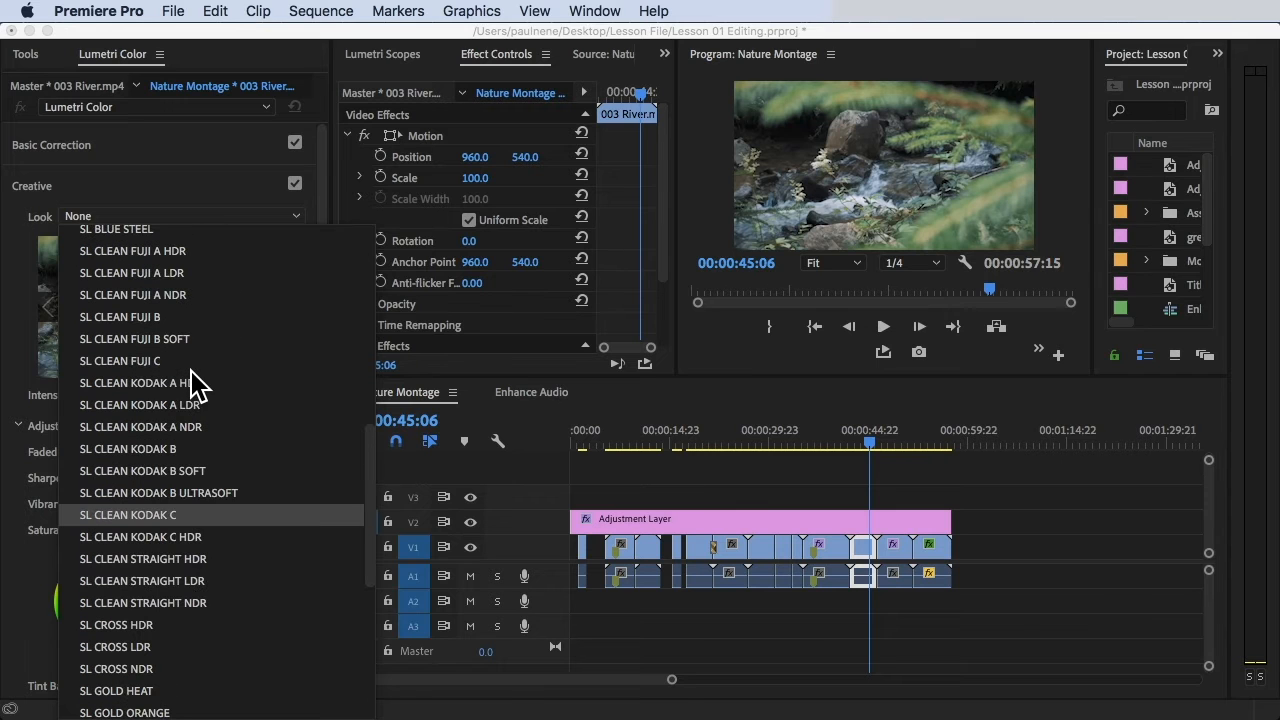
pyautogui.click(869, 447)
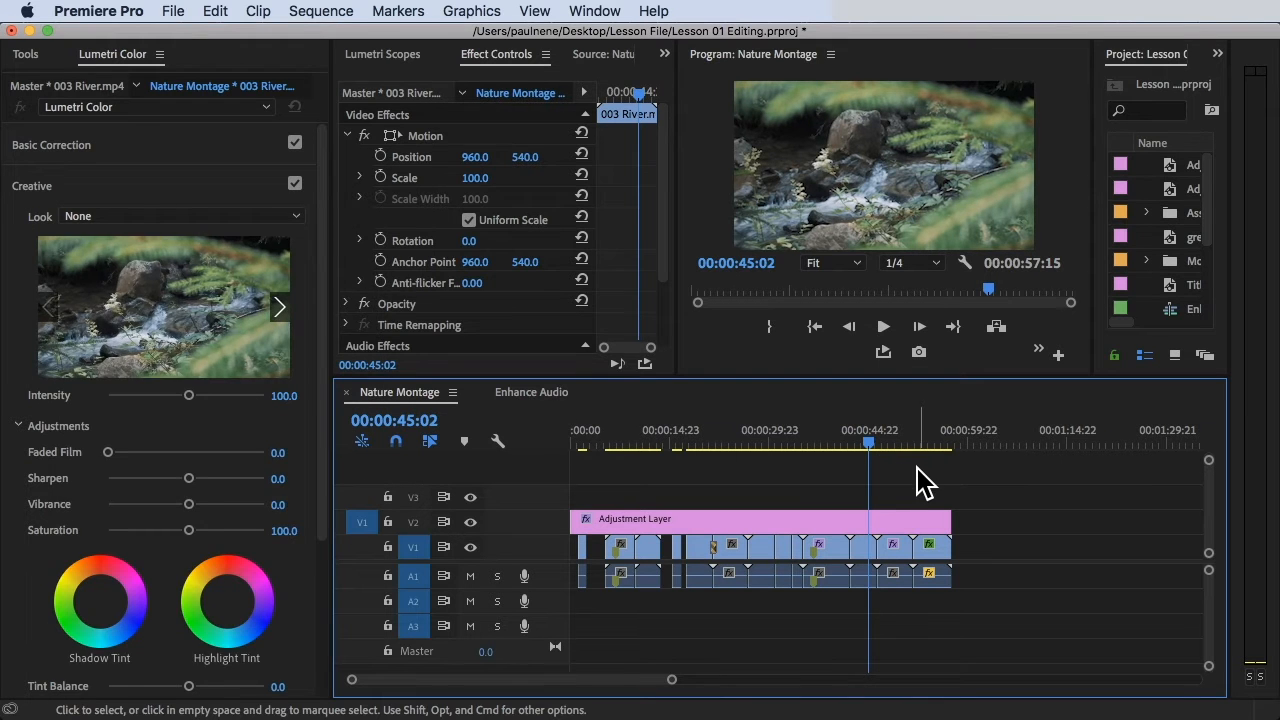
# Select the adjustment layer on V2 and view the sunset shot at 00:00:33:04 with the Creative settings expanded.
pyautogui.click(914, 480)
pyautogui.click(818, 520)
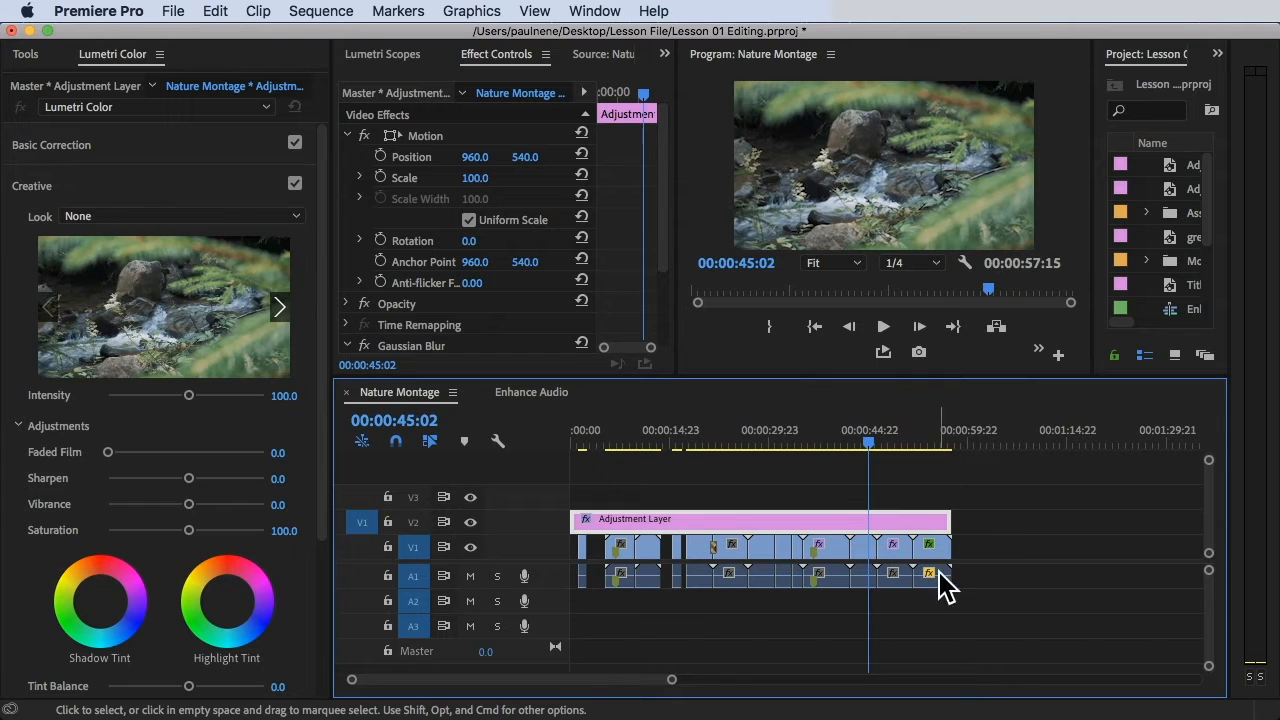
pyautogui.click(873, 447)
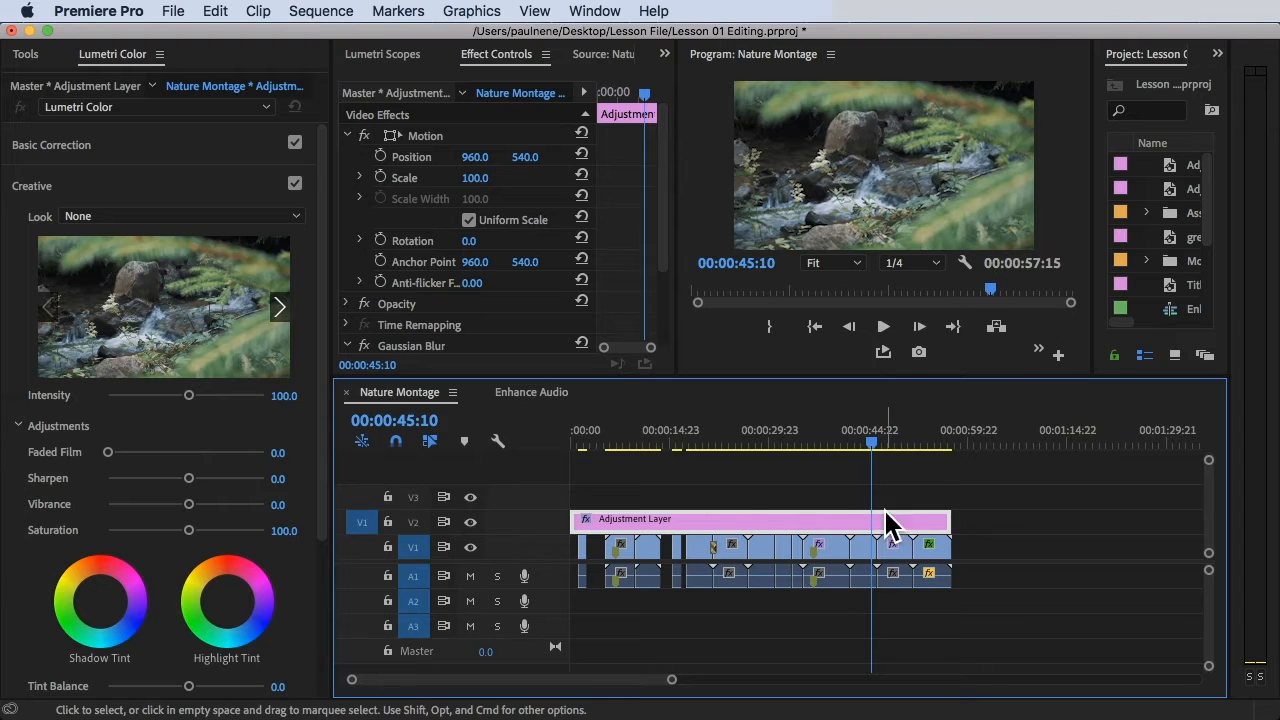
pyautogui.click(791, 434)
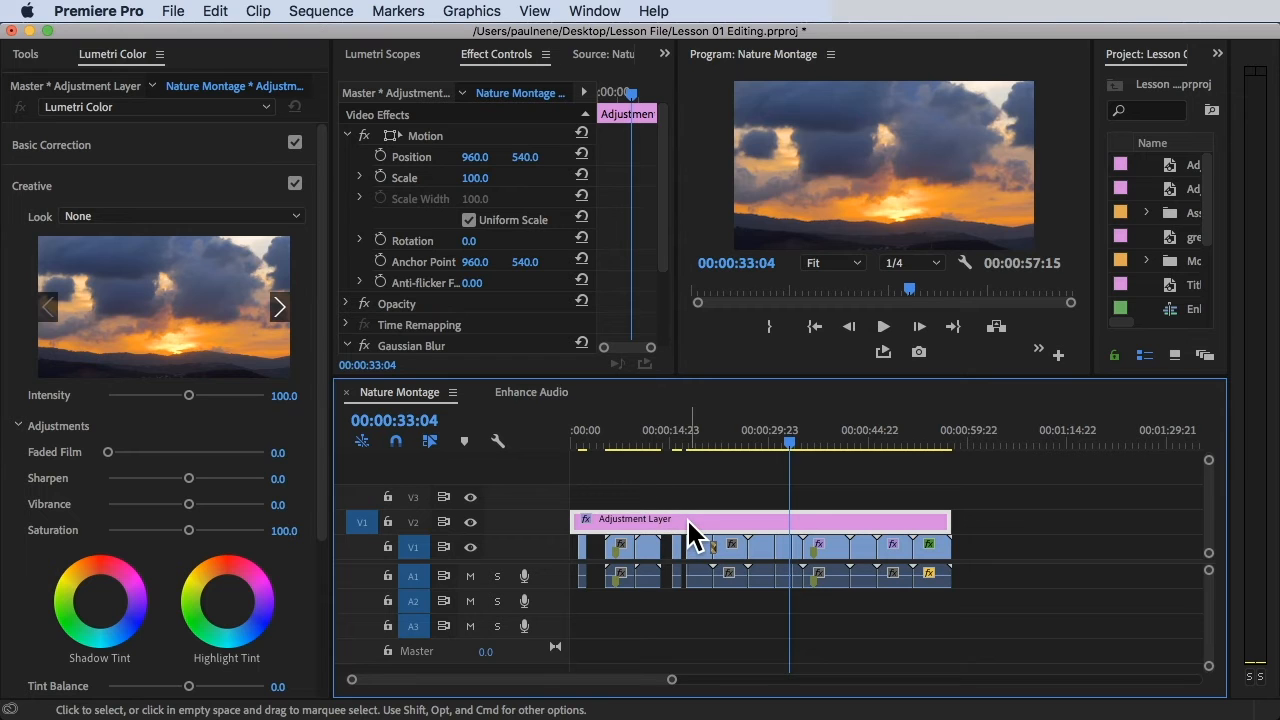
pyautogui.click(50, 186)
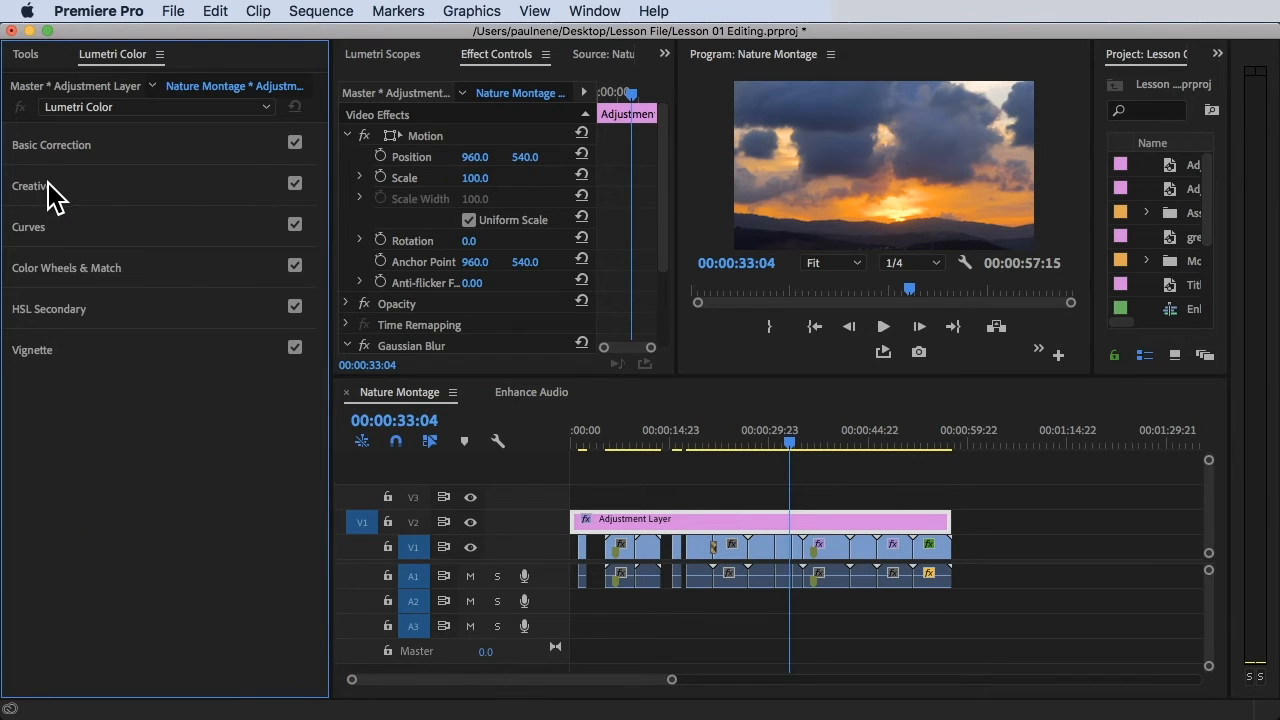
pyautogui.click(78, 197)
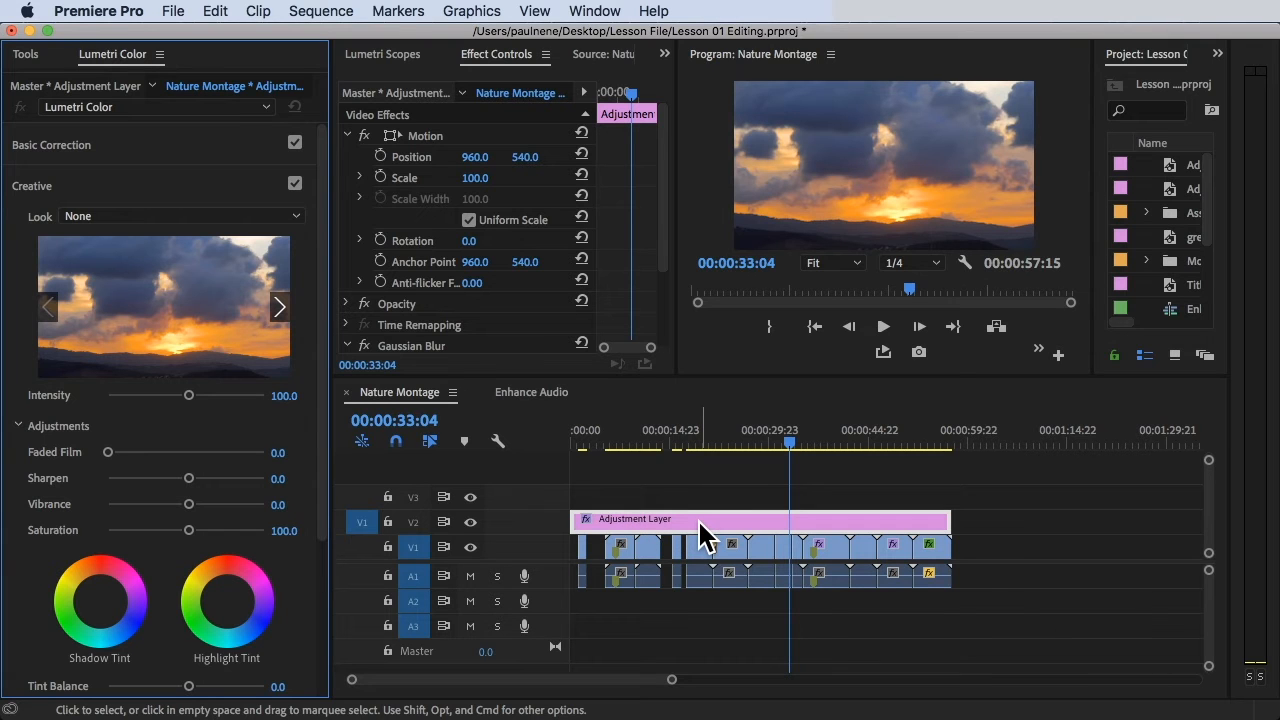
# Apply the Fuji ETERNA 250D Fuji 3510 look to the adjustment layer while viewing the sunset shot at 00:00:30:11.
pyautogui.click(768, 442)
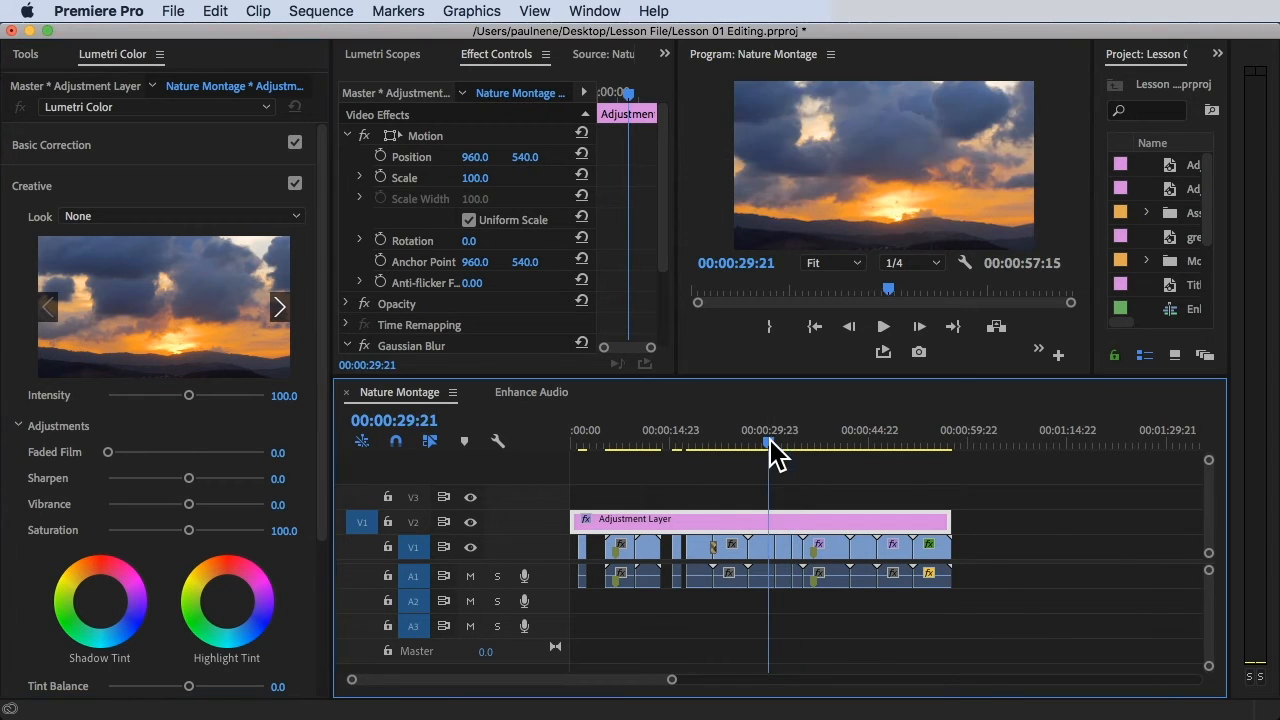
pyautogui.click(764, 552)
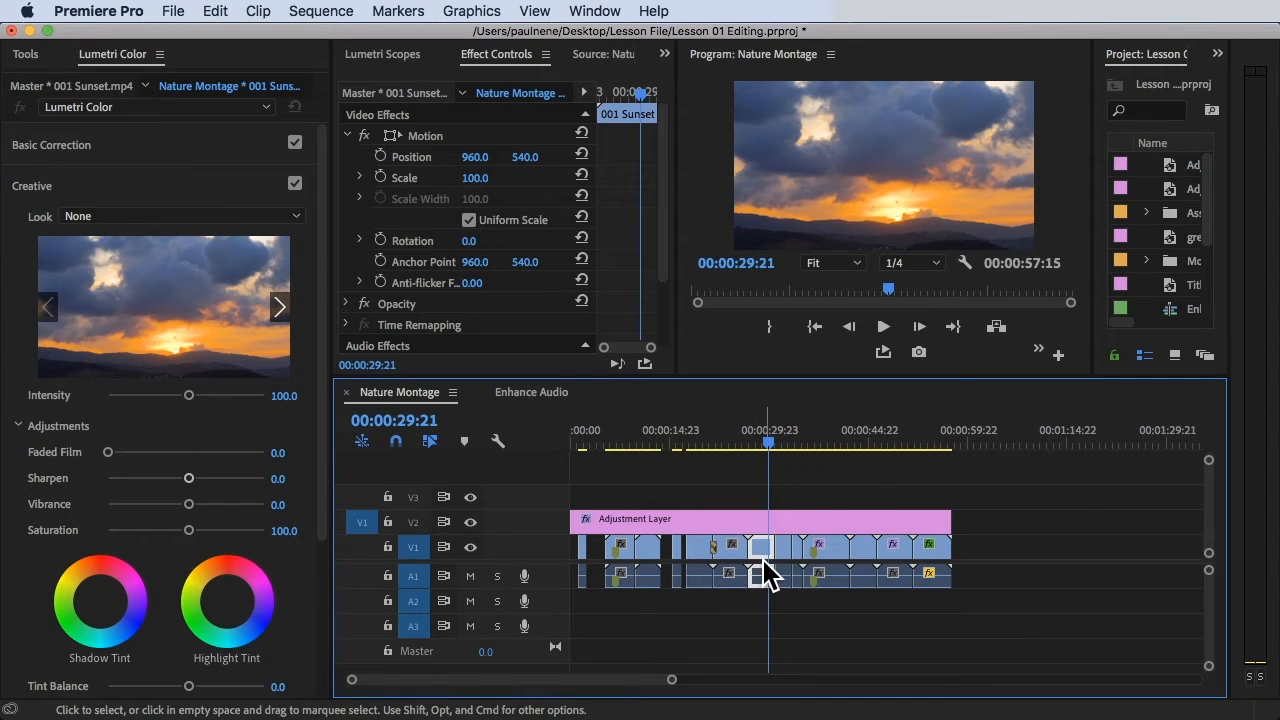
pyautogui.click(792, 521)
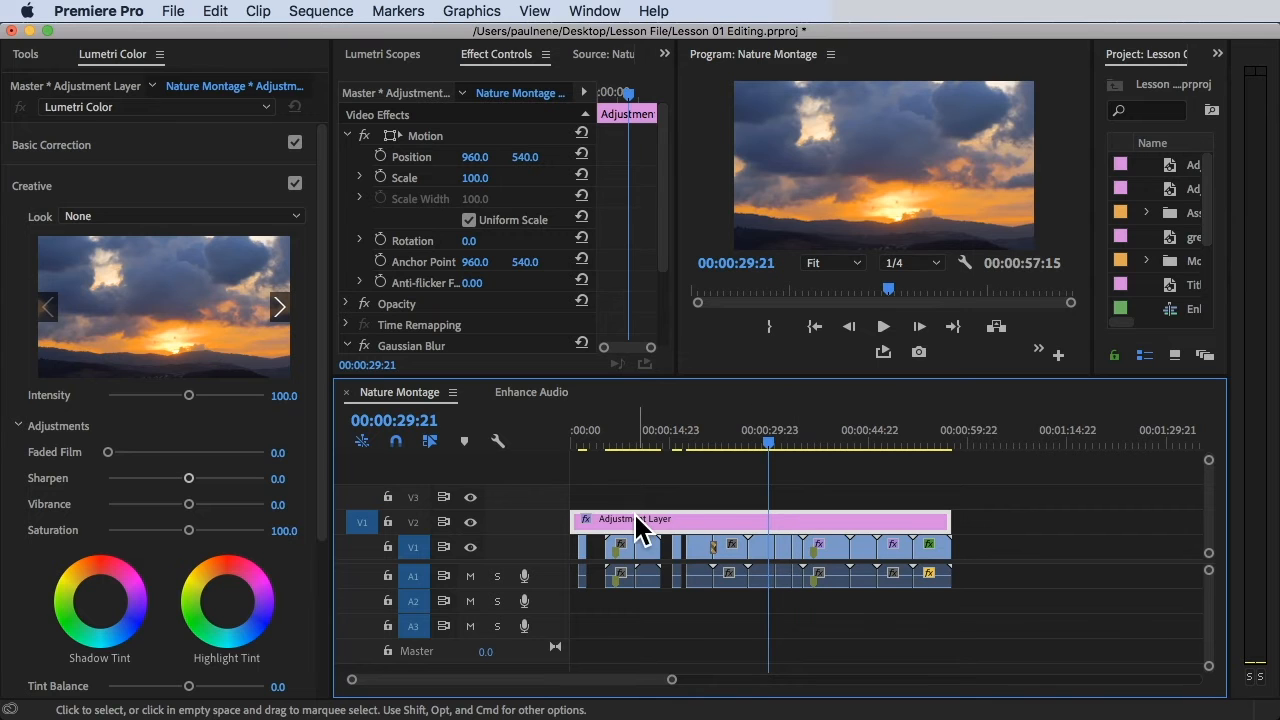
pyautogui.click(744, 436)
pyautogui.moveTo(744, 436); pyautogui.dragTo(773, 438)
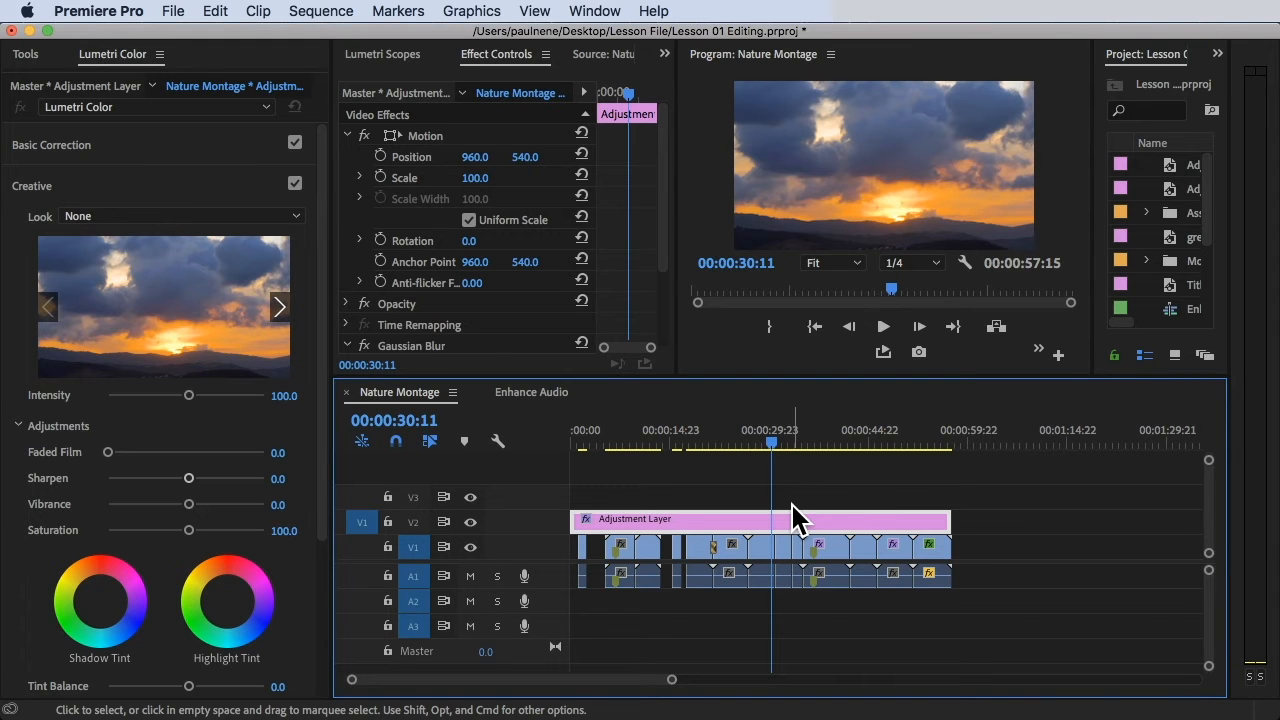
pyautogui.click(173, 216)
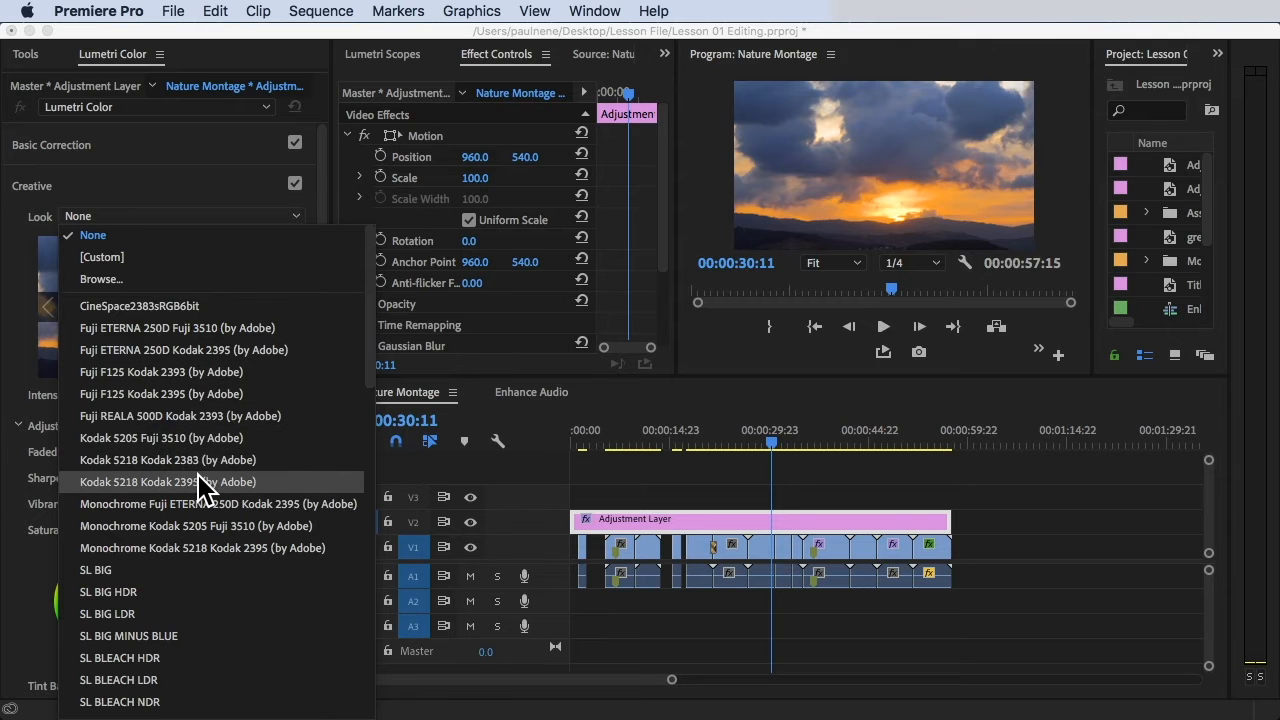
pyautogui.click(200, 330)
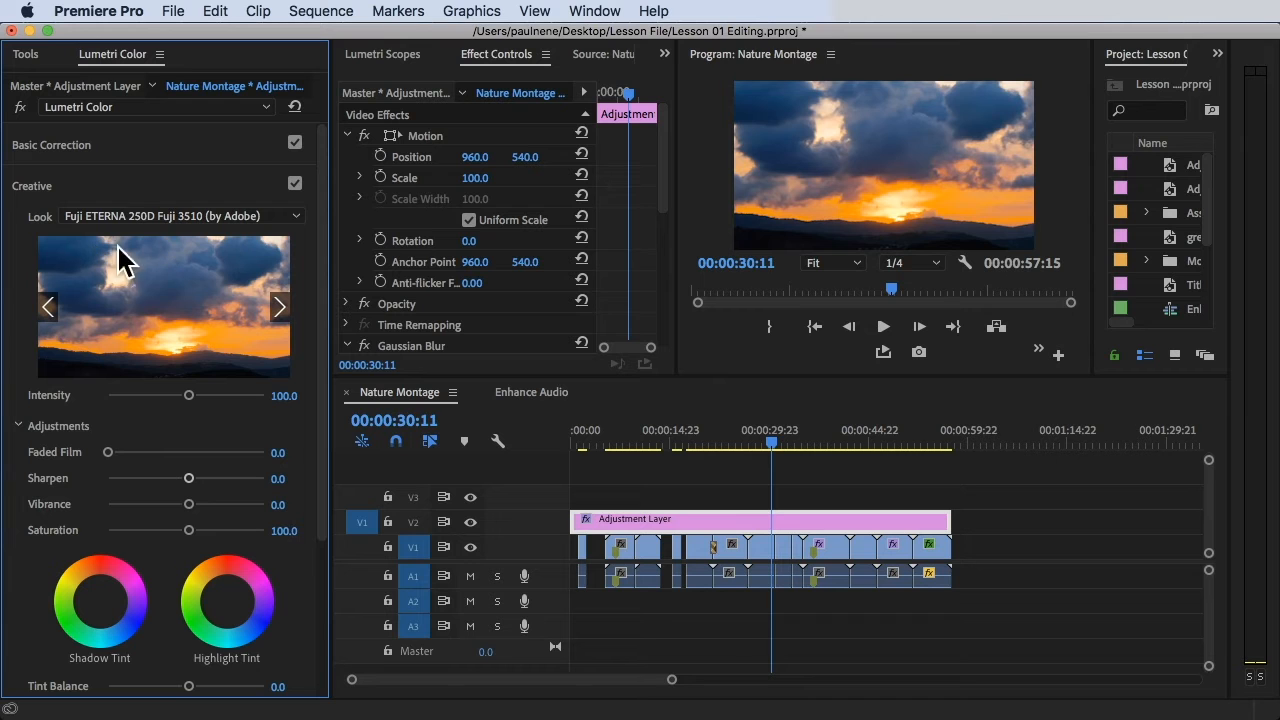
# Preview alternative looks for the adjustment layer on the sunset shot at 00:00:32:03, through the Kodak and monochrome looks to SL BIG MINUS BLUE.
pyautogui.moveTo(771, 449)
pyautogui.mouseDown()
pyautogui.moveTo(862, 455)
pyautogui.moveTo(784, 456)
pyautogui.mouseUp()
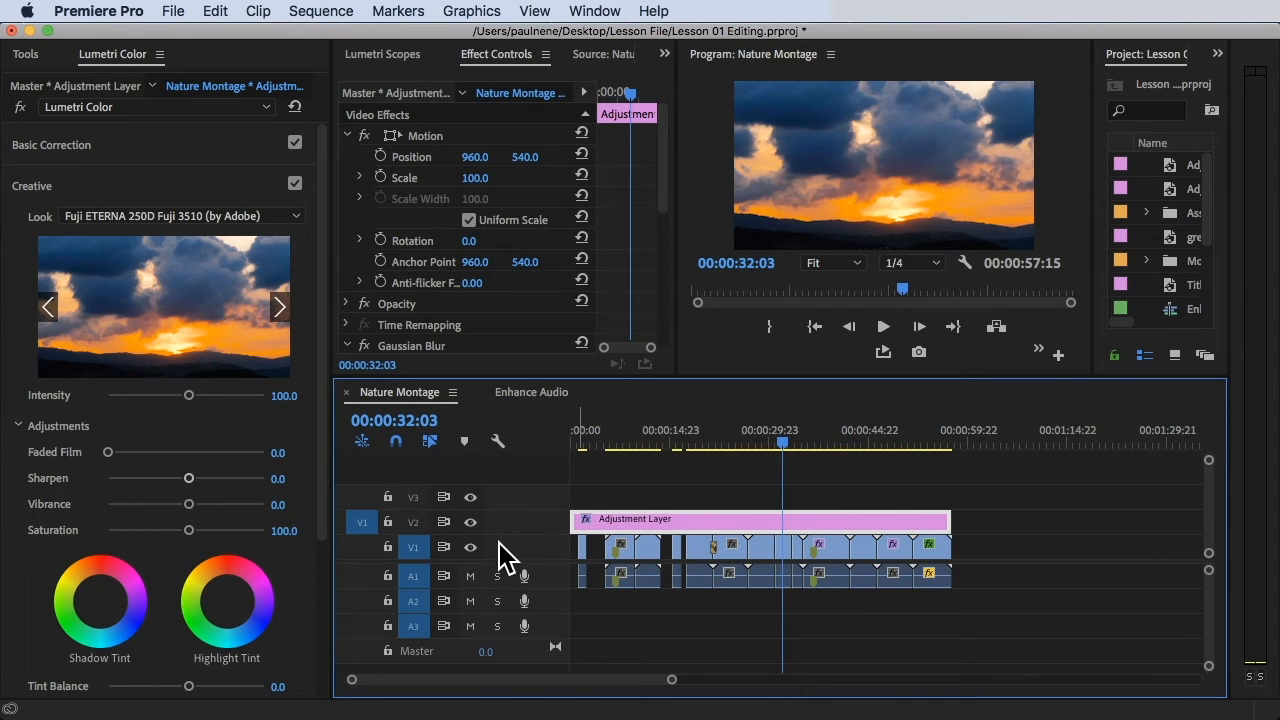
pyautogui.click(283, 310)
pyautogui.click(283, 312)
pyautogui.click(283, 312)
pyautogui.click(283, 312)
pyautogui.click(282, 312)
pyautogui.click(282, 312)
pyautogui.click(282, 312)
pyautogui.click(50, 310)
pyautogui.click(50, 310)
pyautogui.click(50, 310)
pyautogui.click(280, 318)
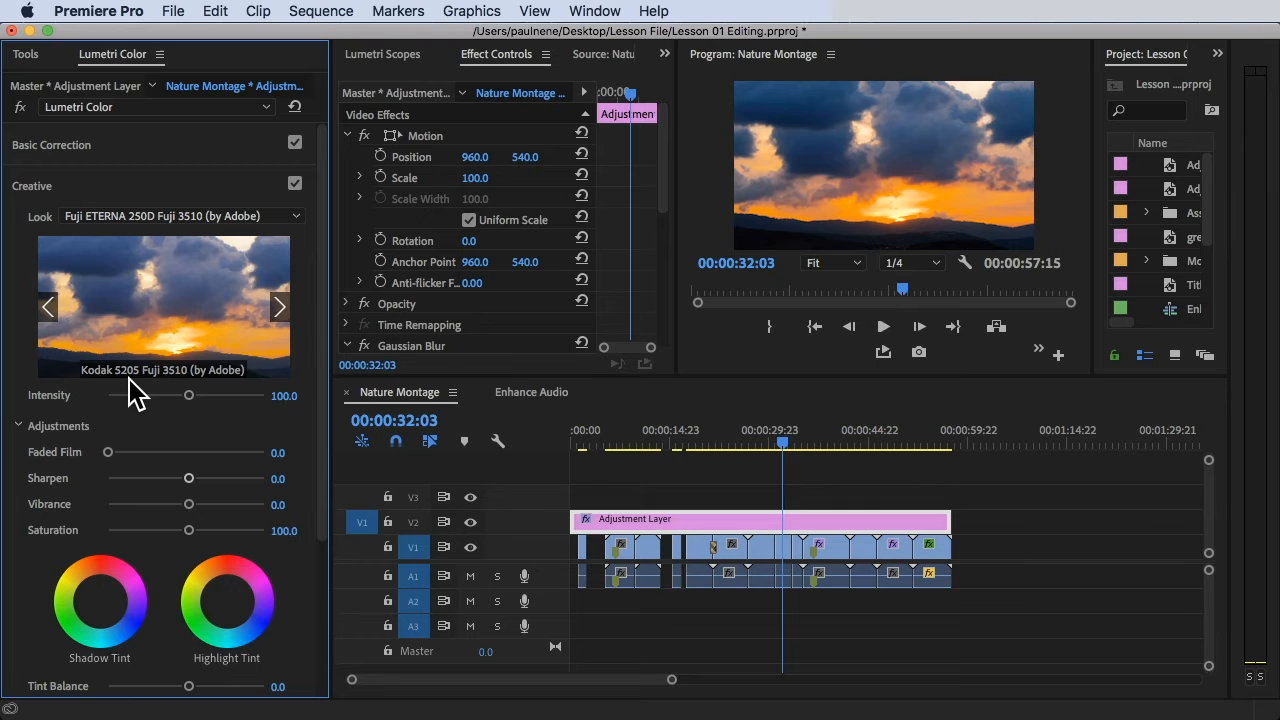
pyautogui.click(282, 308)
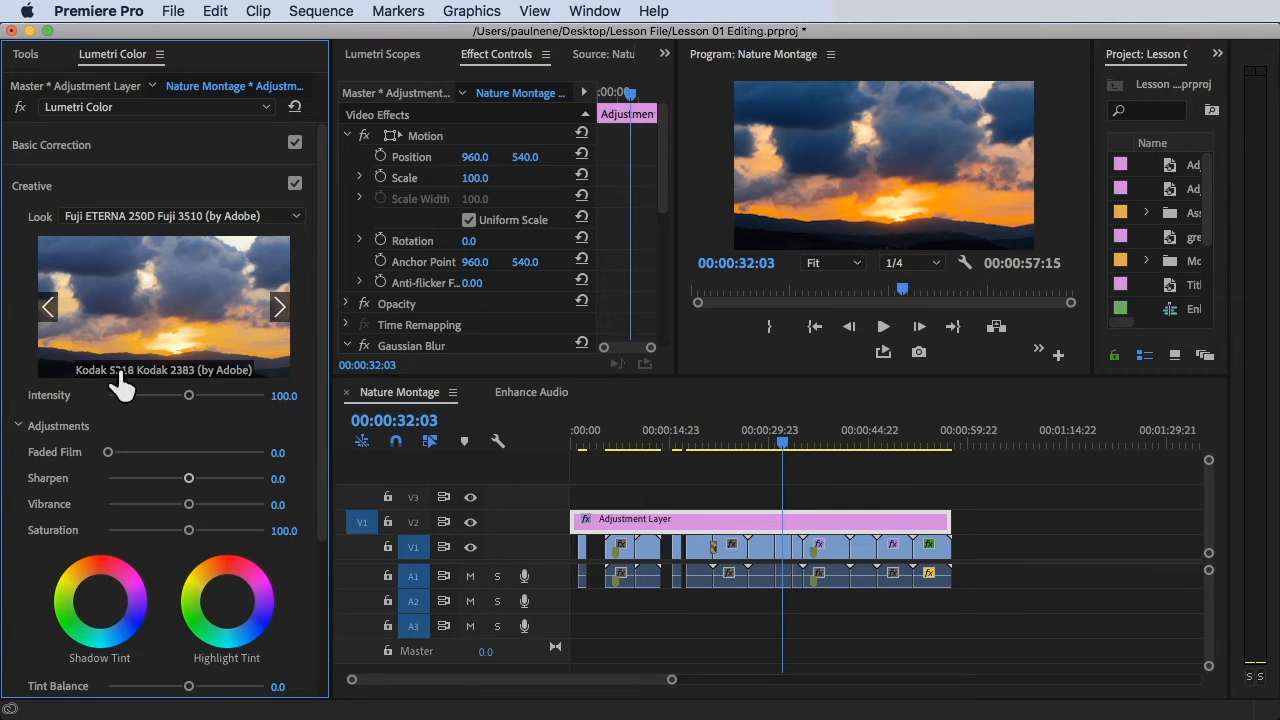
pyautogui.click(282, 308)
pyautogui.click(282, 308)
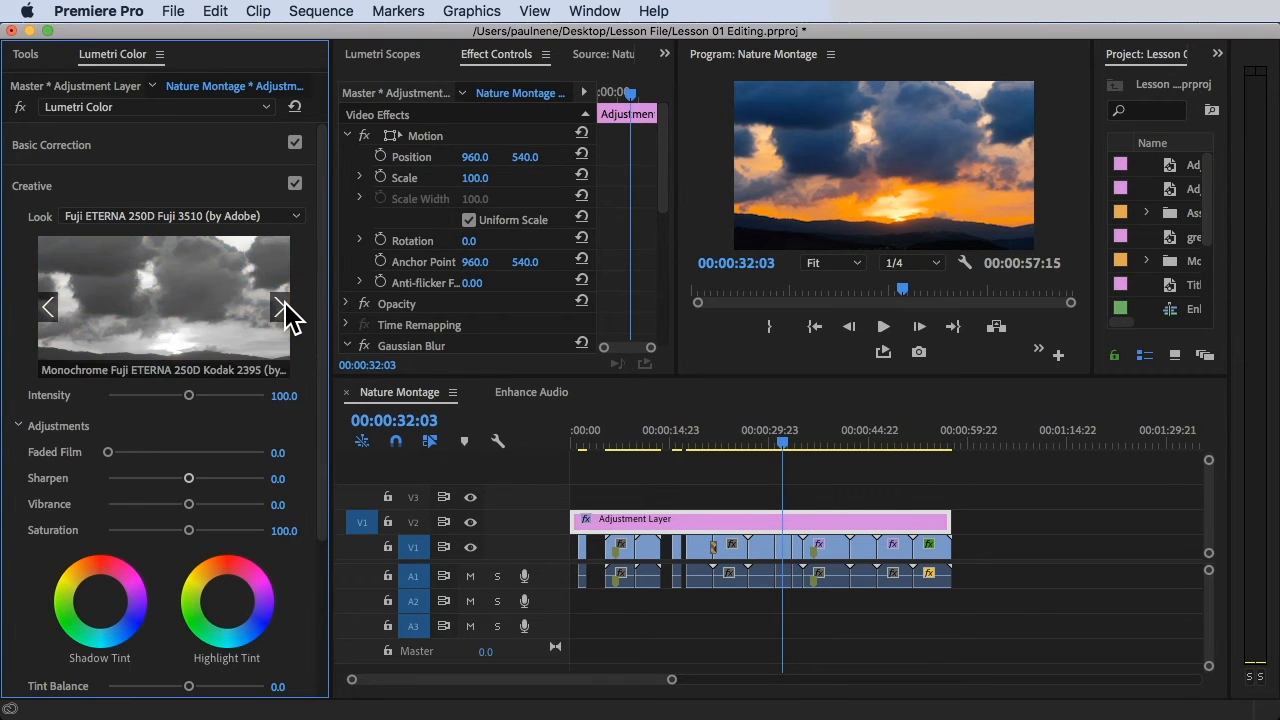
pyautogui.click(282, 308)
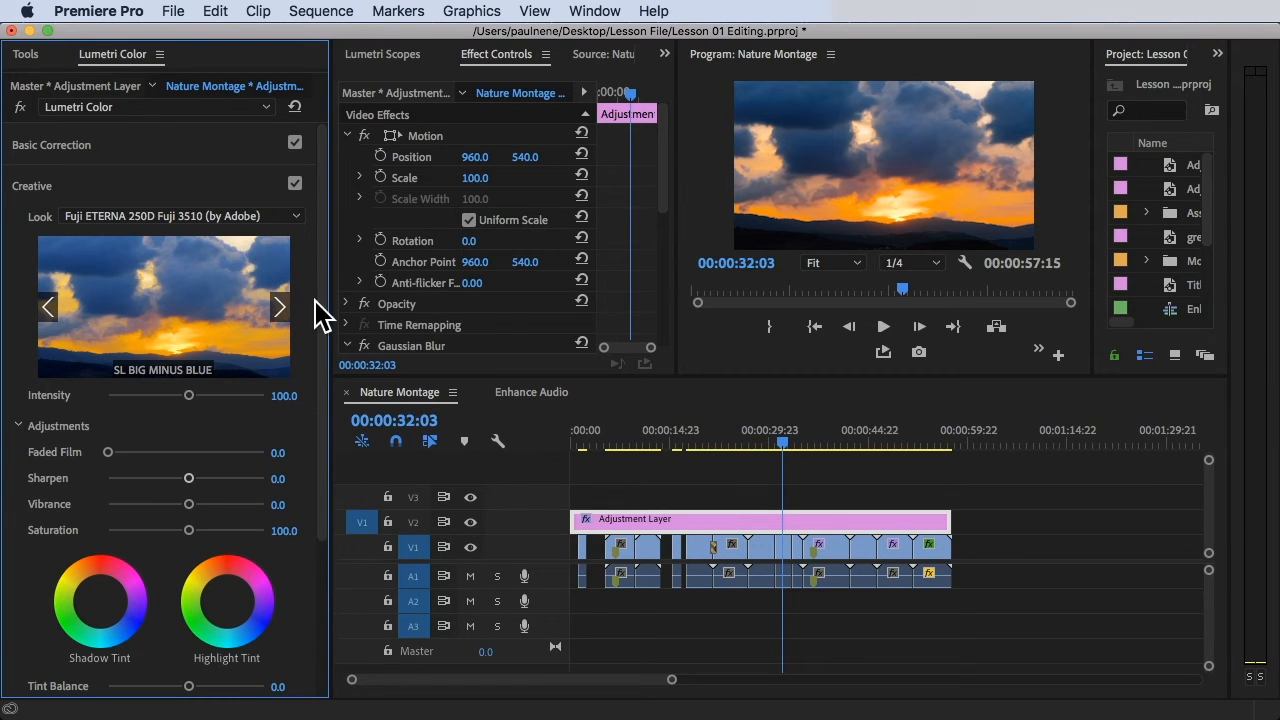
# Select the sunset clip beneath the adjustment layer and review its Look choices, keeping None.
pyautogui.click(778, 550)
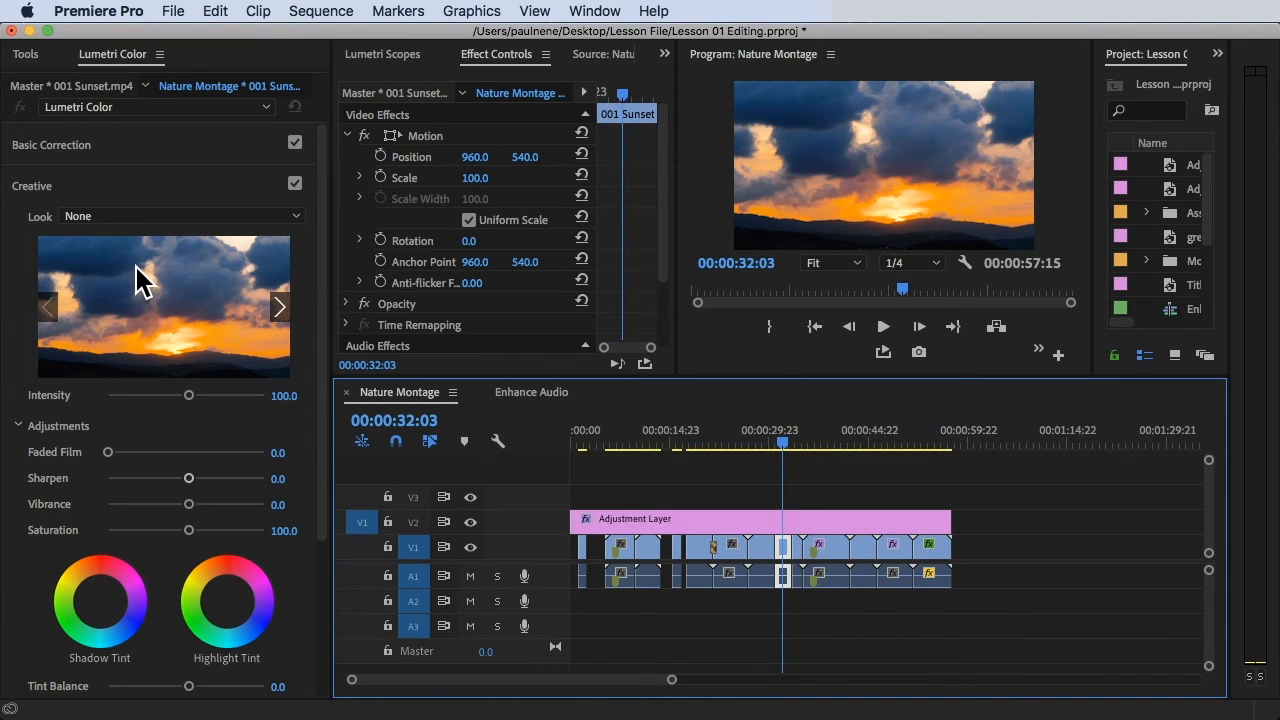
pyautogui.click(110, 292)
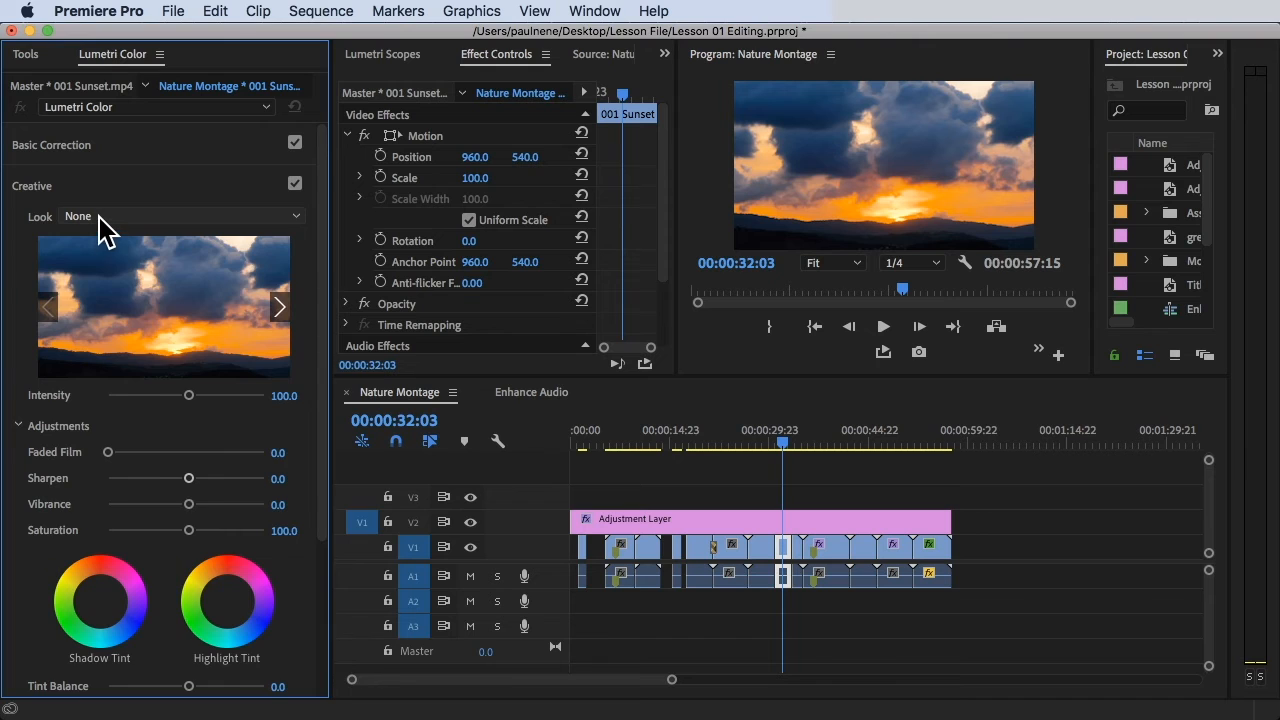
pyautogui.click(104, 226)
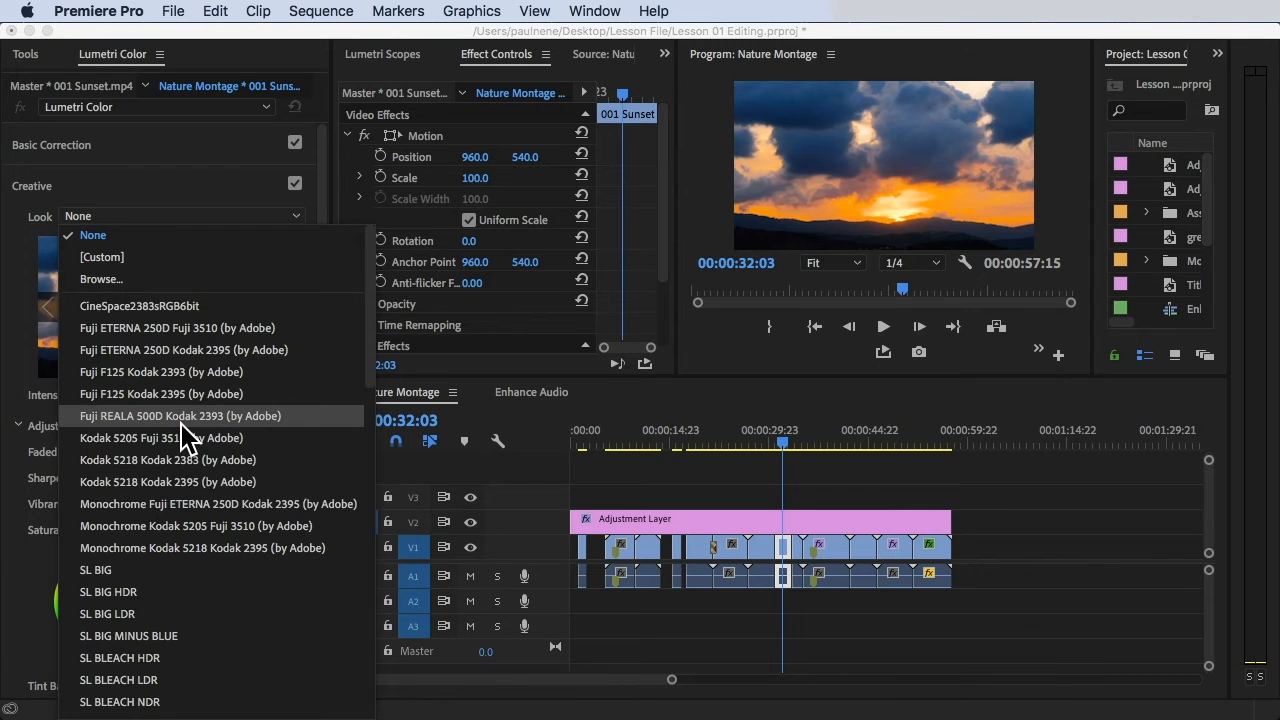
pyautogui.click(168, 234)
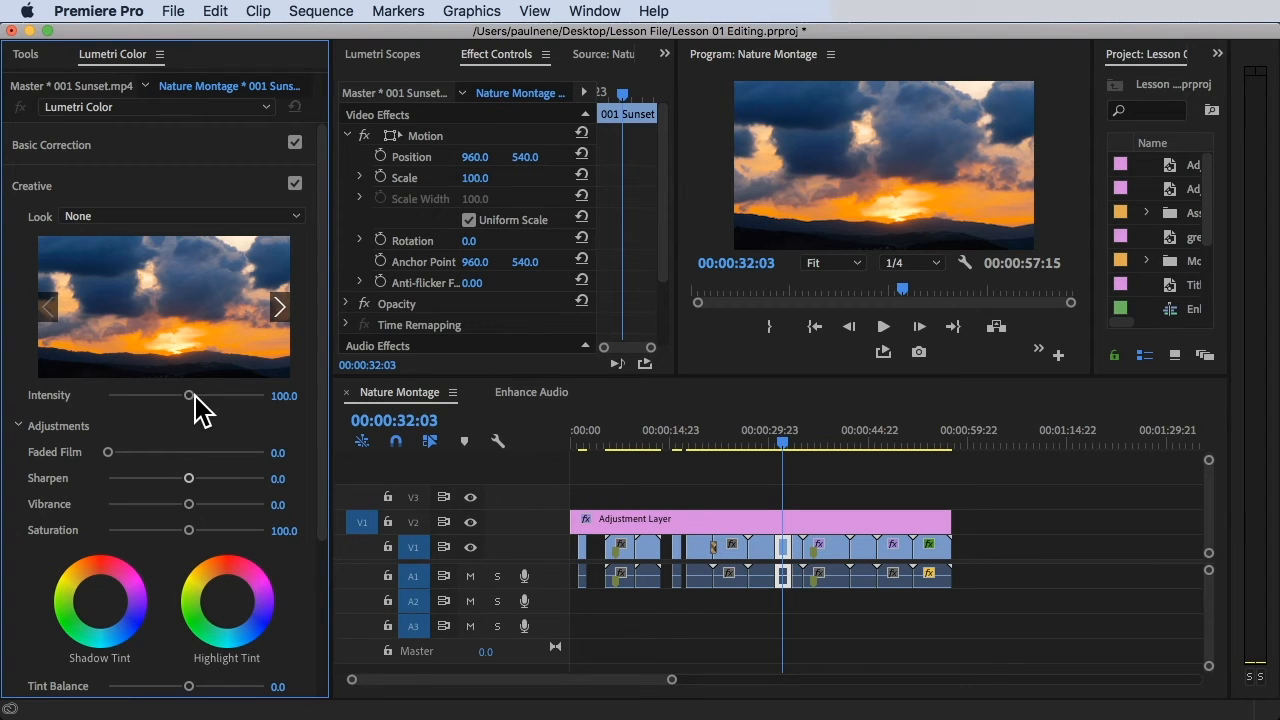
# Reduce the look Intensity to 31.8 and set Faded Film to 7.0 on the adjustment layer, and try Sharpen at -100.0.
pyautogui.click(680, 518)
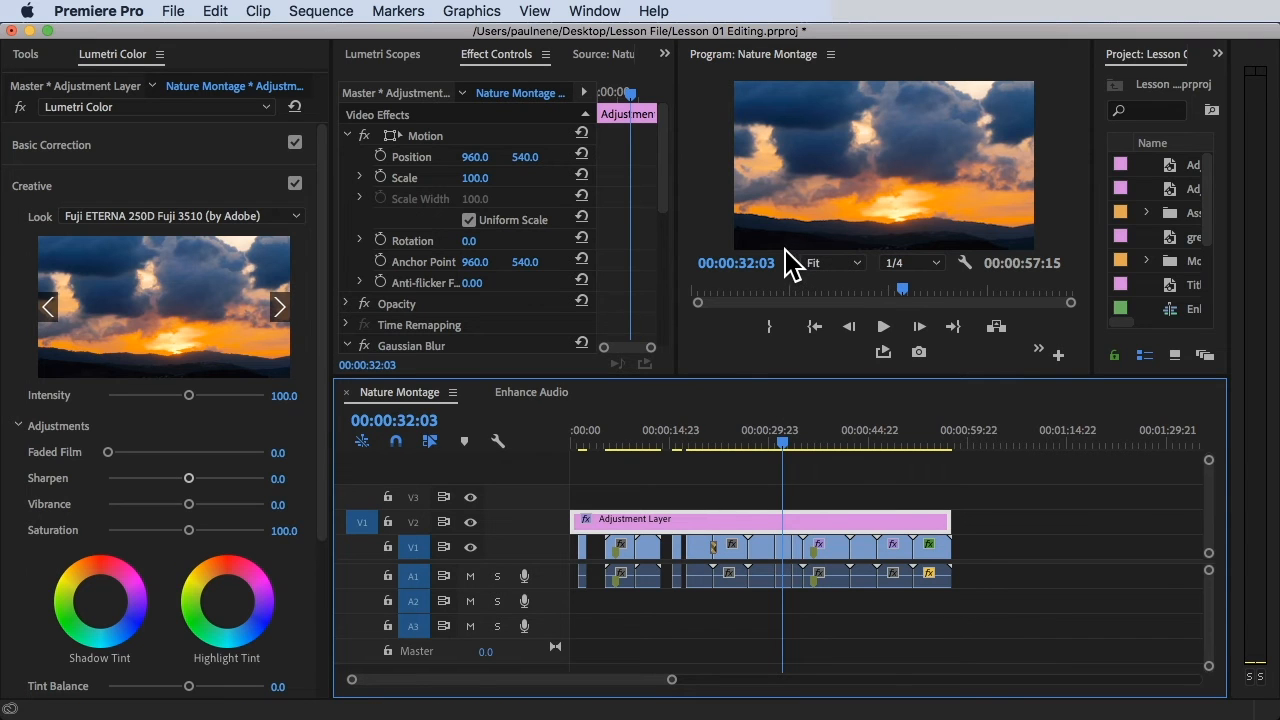
pyautogui.moveTo(189, 396); pyautogui.dragTo(132, 389)
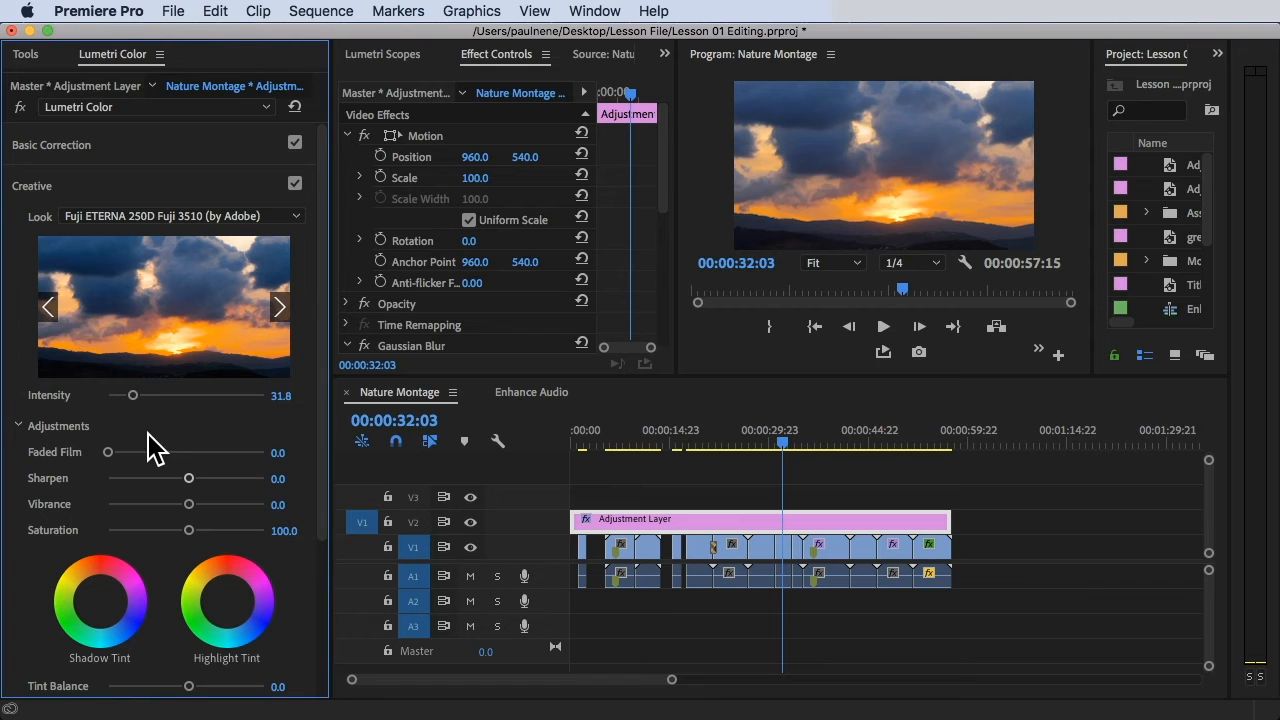
pyautogui.moveTo(108, 452); pyautogui.dragTo(101, 505)
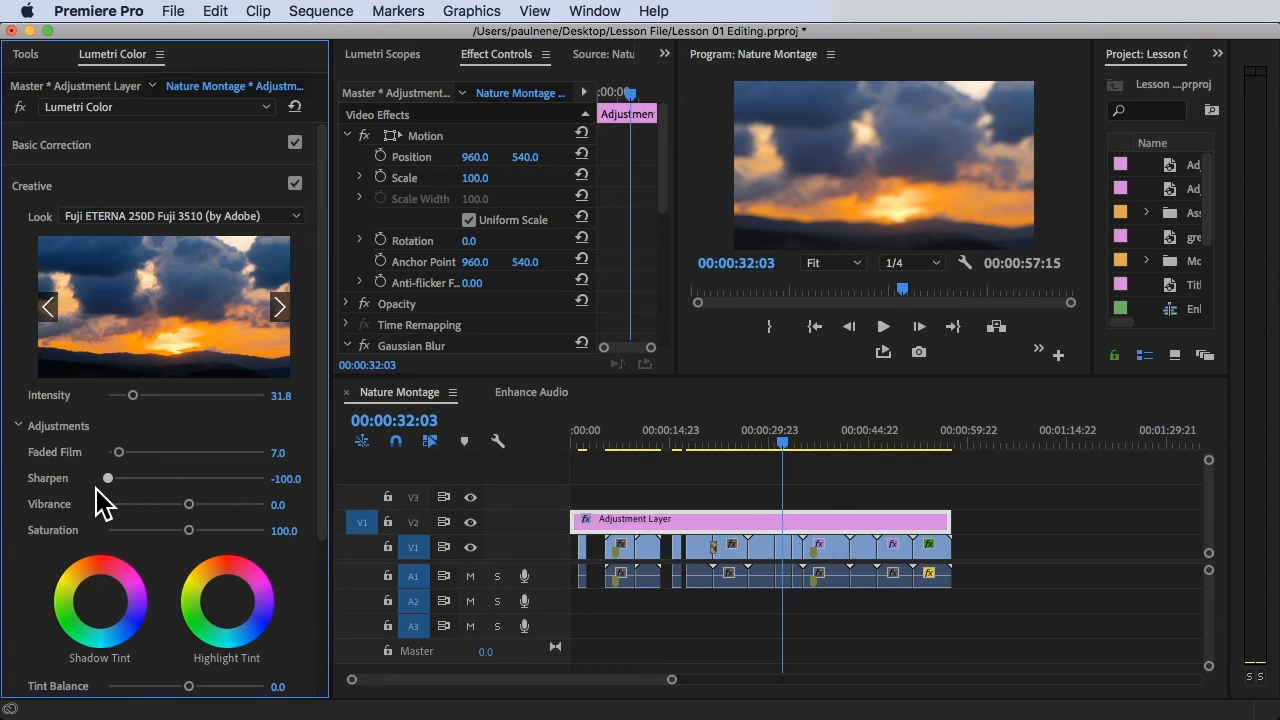
# Reset Sharpen to 0.0, and test Vibrance at its minimum before restoring it to 0.0.
pyautogui.doubleClick(107, 479)
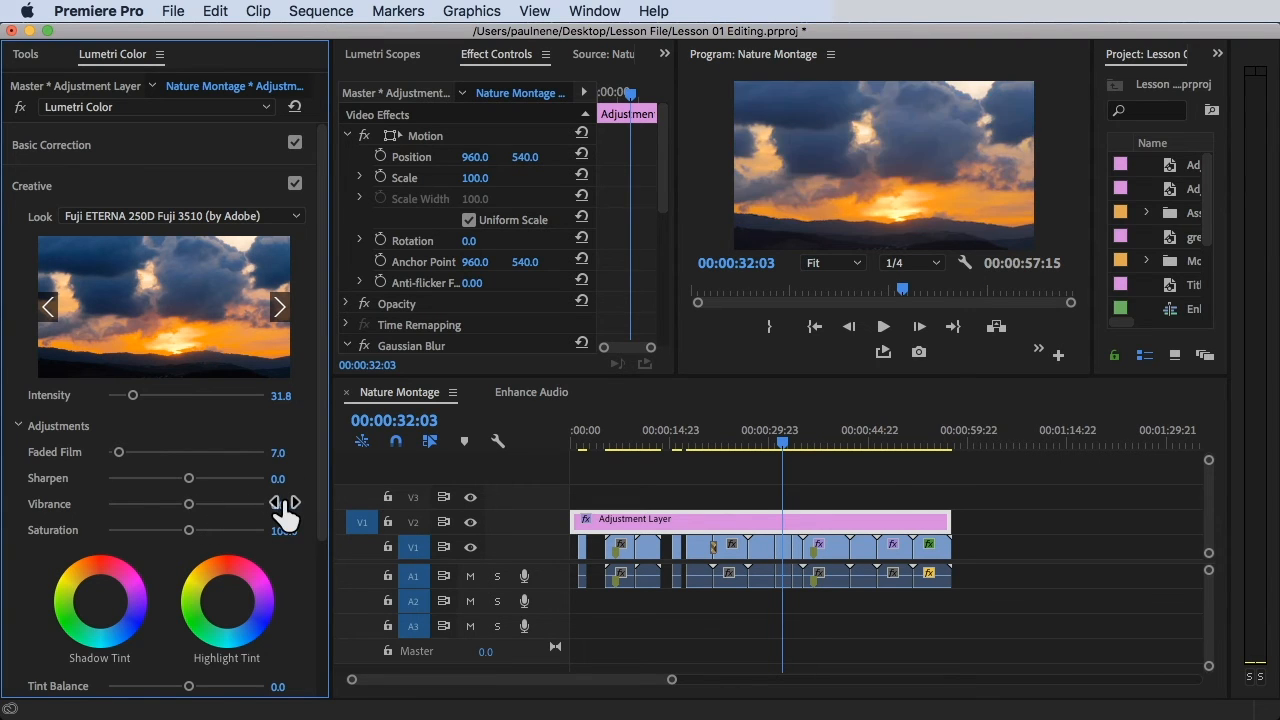
pyautogui.moveTo(189, 505); pyautogui.dragTo(107, 505)
pyautogui.doubleClick(107, 505)
# Test the adjustment layer's Creative Saturation at 0.0 and settle it at 73.9.
pyautogui.moveTo(189, 524); pyautogui.dragTo(101, 528)
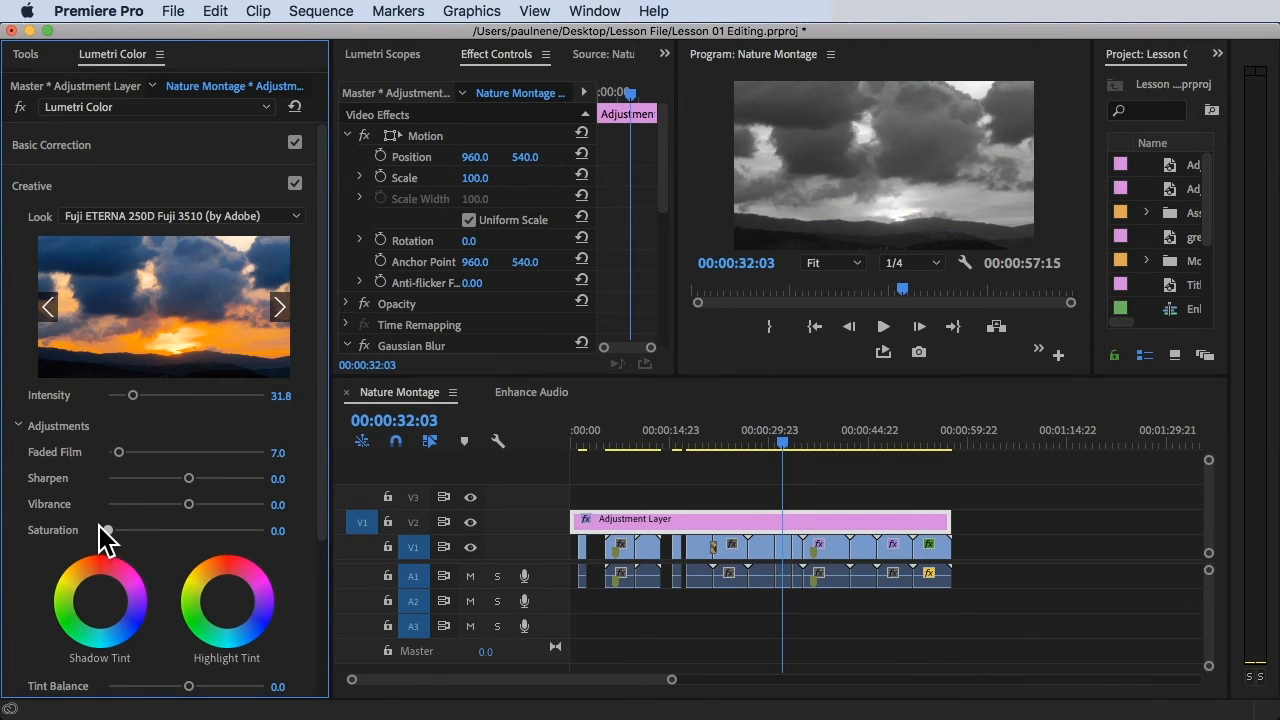
pyautogui.moveTo(102, 528); pyautogui.dragTo(166, 528)
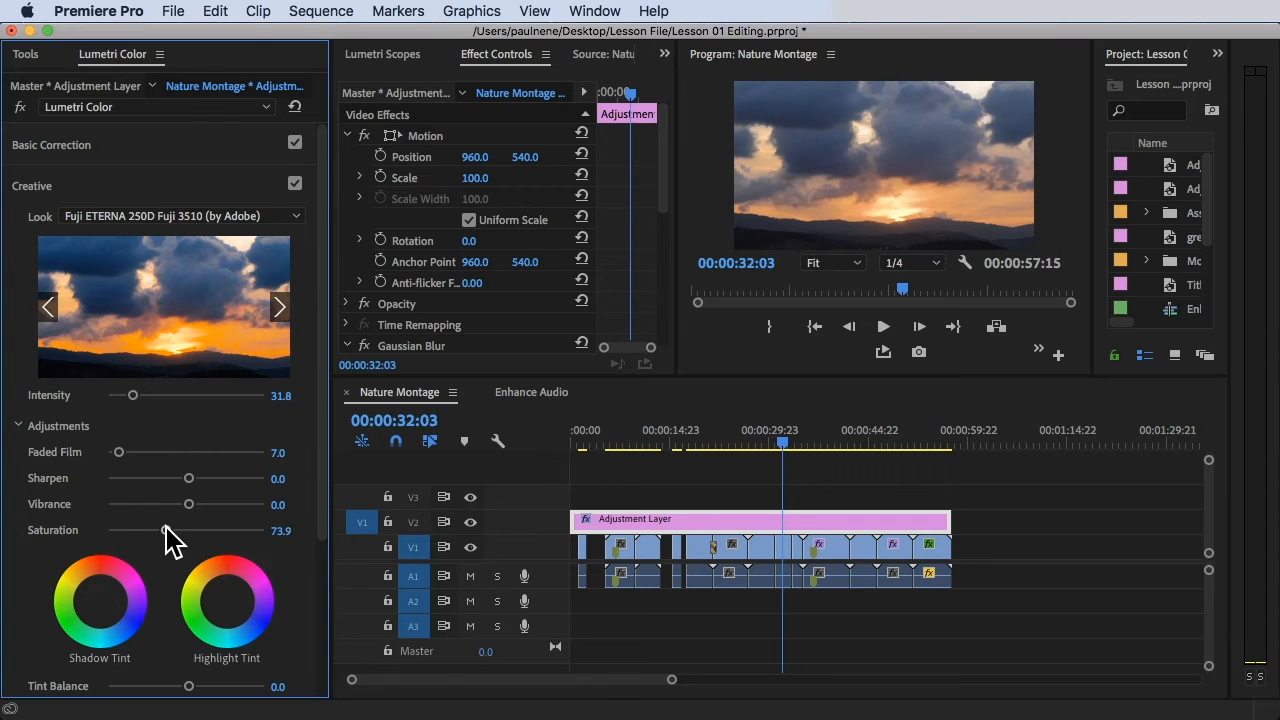
pyautogui.scroll(-3, 166, 540)
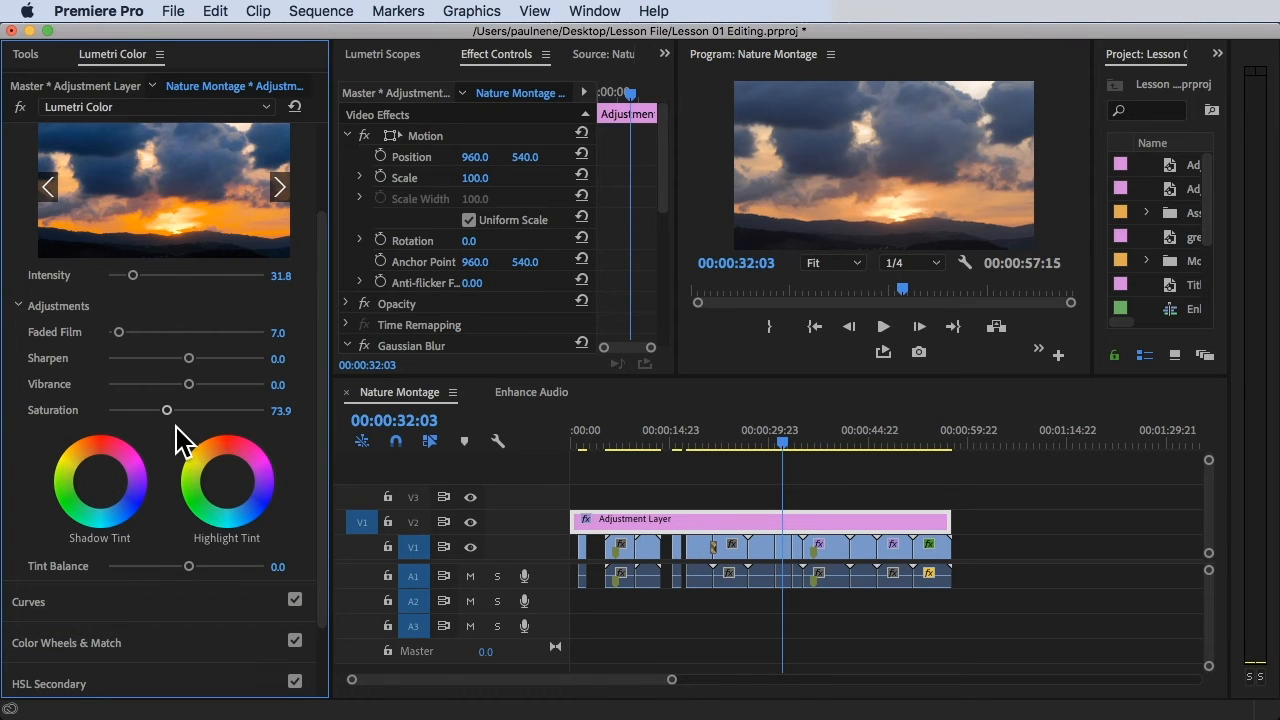
# Undo the look, Intensity, Faded Film and Saturation changes on the adjustment layer.
pyautogui.press('super+z')
pyautogui.press('super+z')
pyautogui.press('super+z')
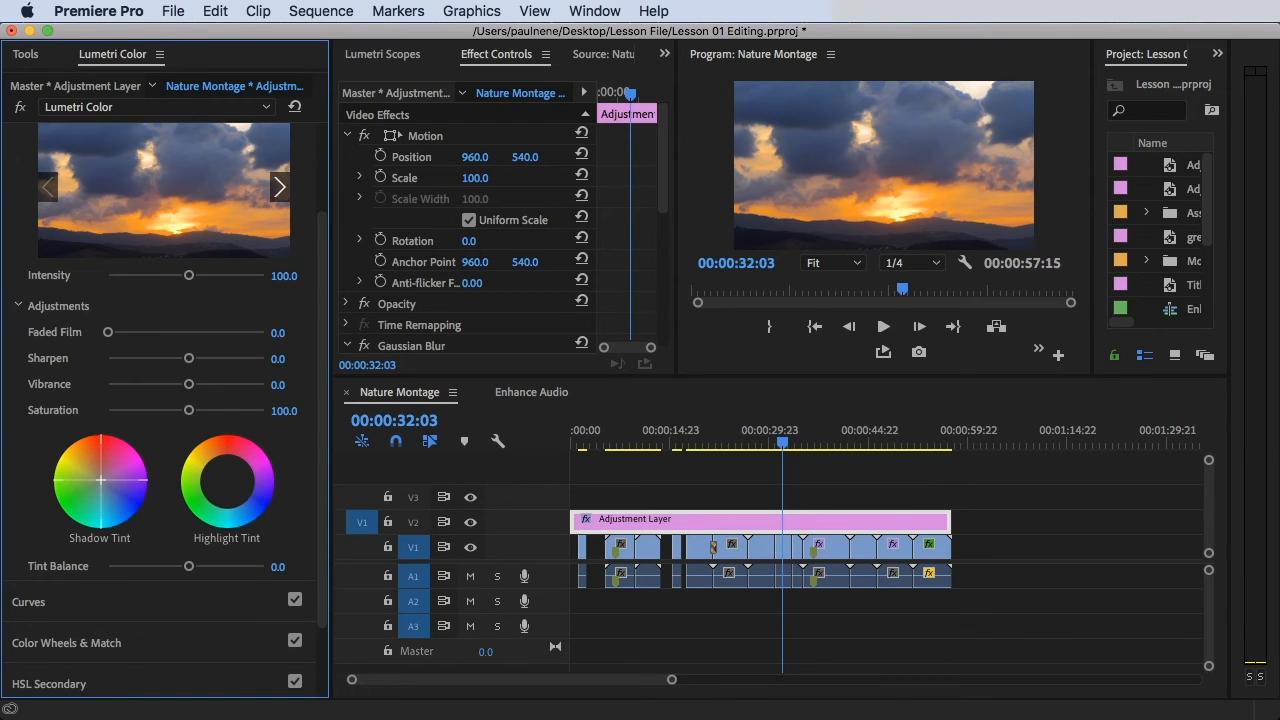
# Set Tint Balance to -65.6, and test the Shadow Tint toward magenta and toward green before resetting the wheel to neutral.
pyautogui.moveTo(102, 476); pyautogui.dragTo(107, 474)
pyautogui.click(135, 566)
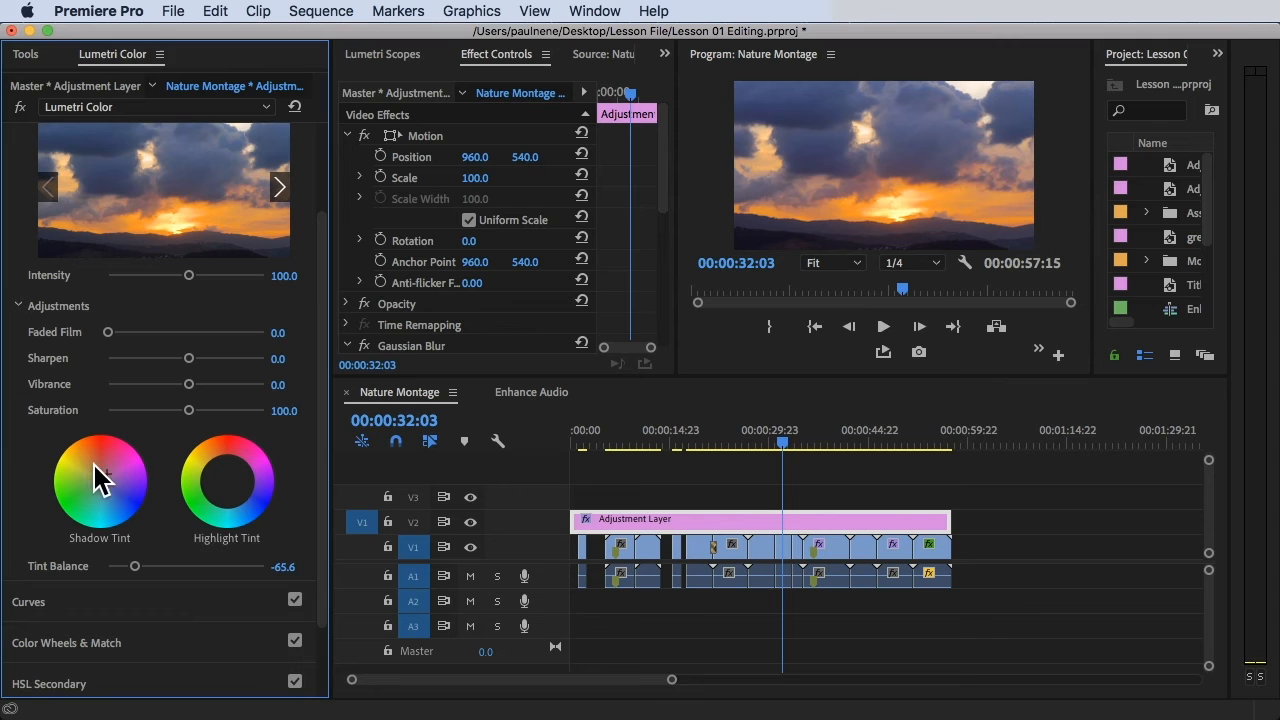
pyautogui.moveTo(107, 474); pyautogui.dragTo(87, 489)
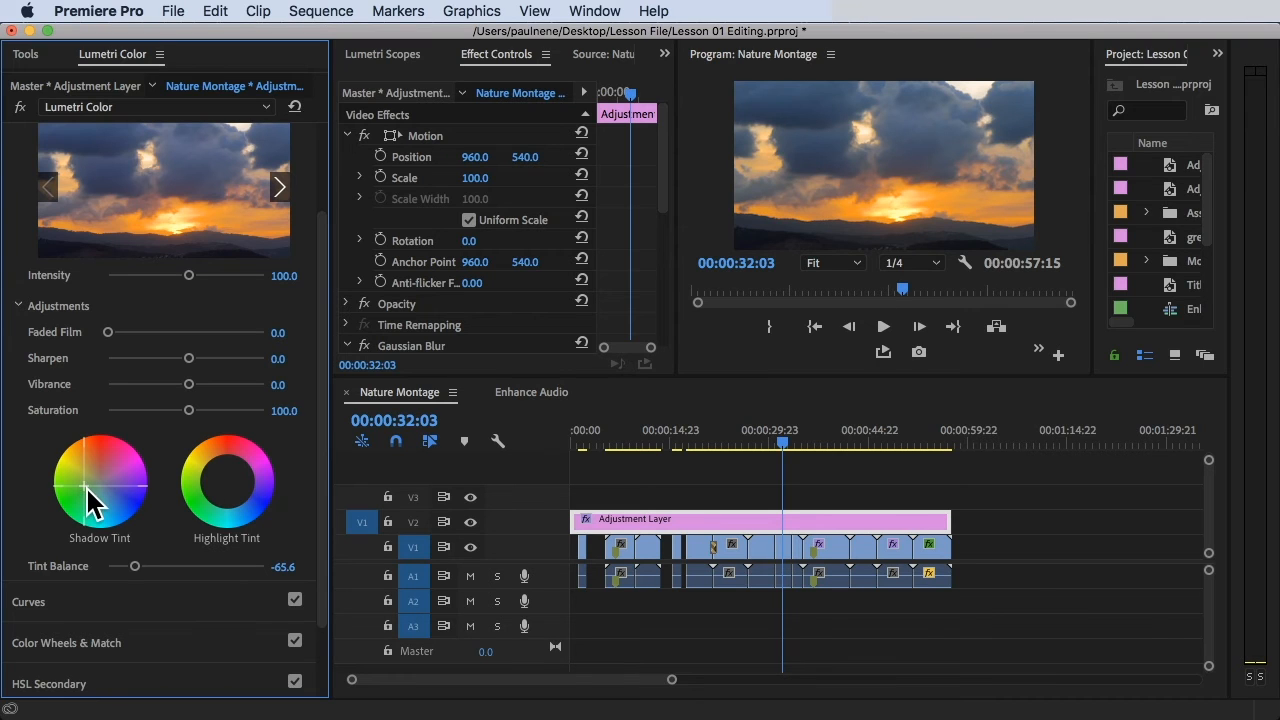
pyautogui.doubleClick(87, 489)
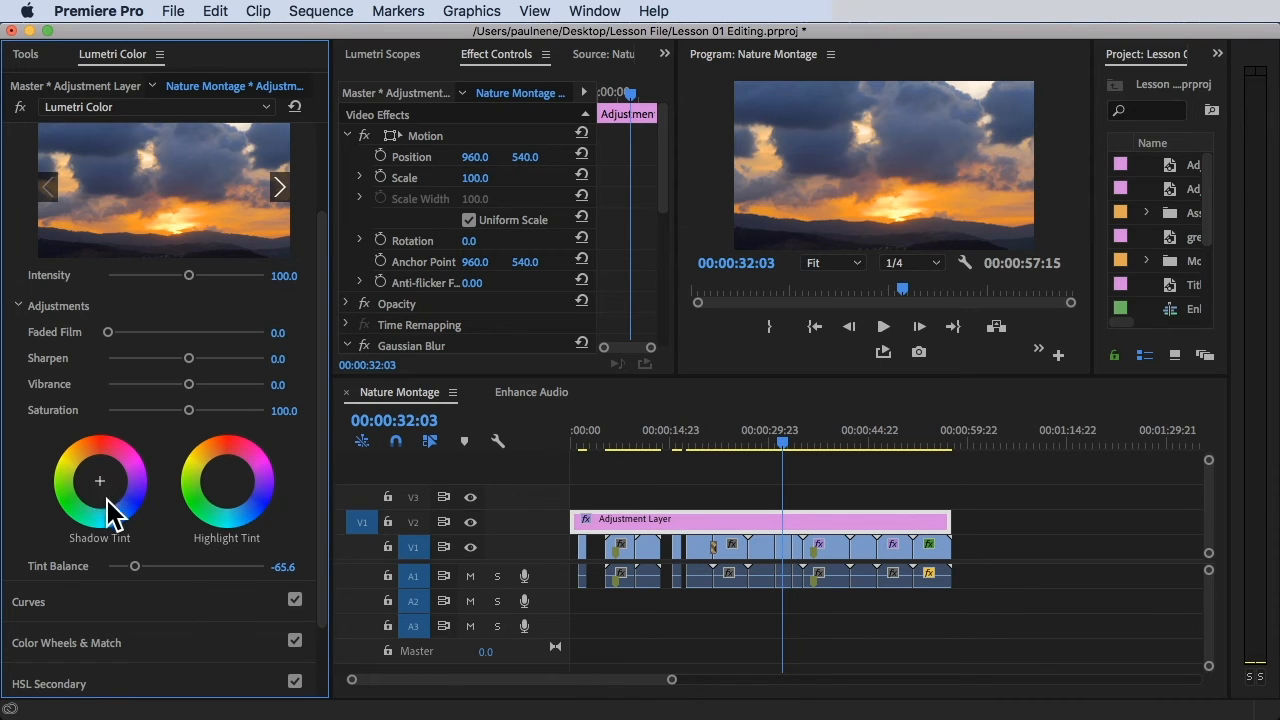
pyautogui.click(98, 484)
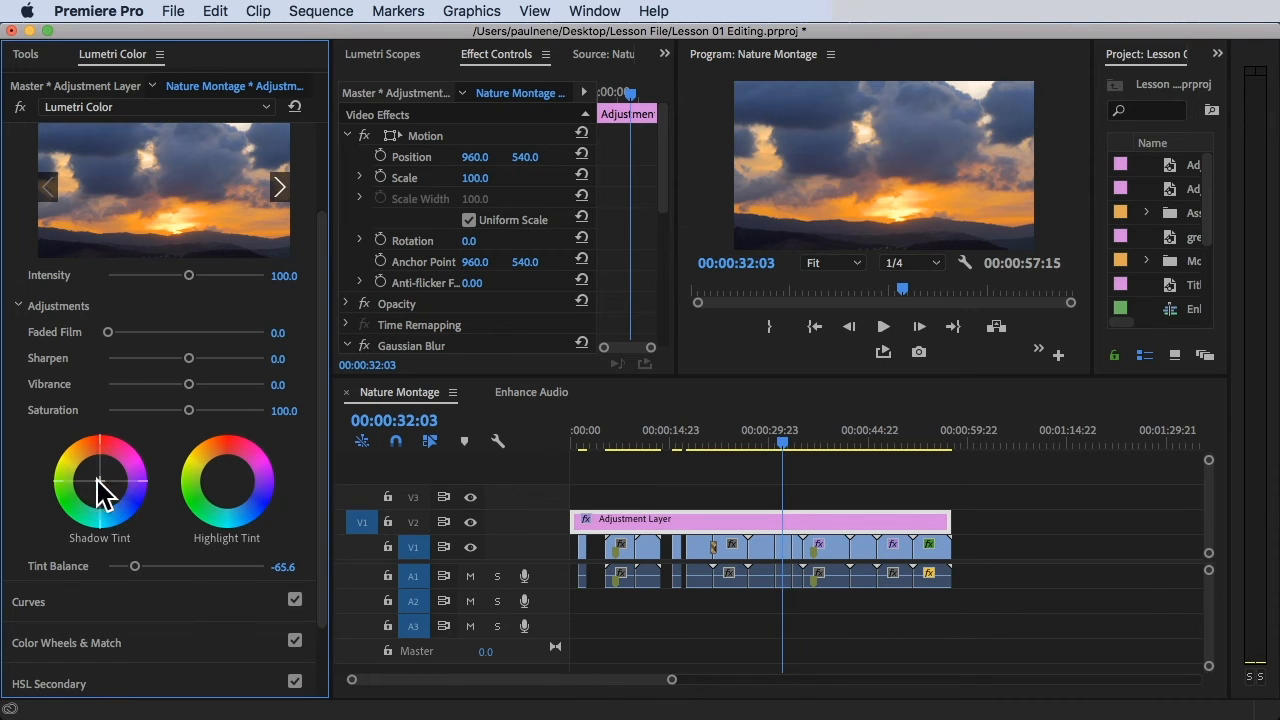
# Test a slight green Highlight Tint and reset it, and try a lower Tint Balance before undoing that change.
pyautogui.click(227, 489)
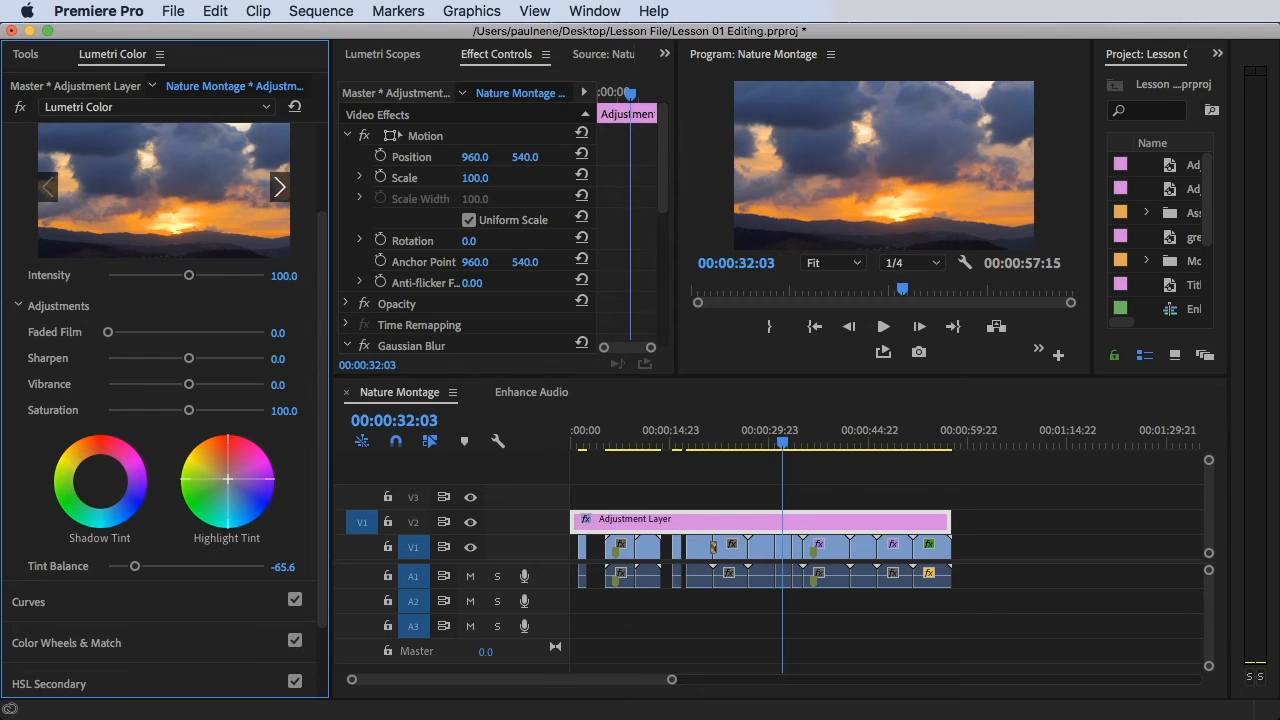
pyautogui.moveTo(228, 477); pyautogui.dragTo(222, 484)
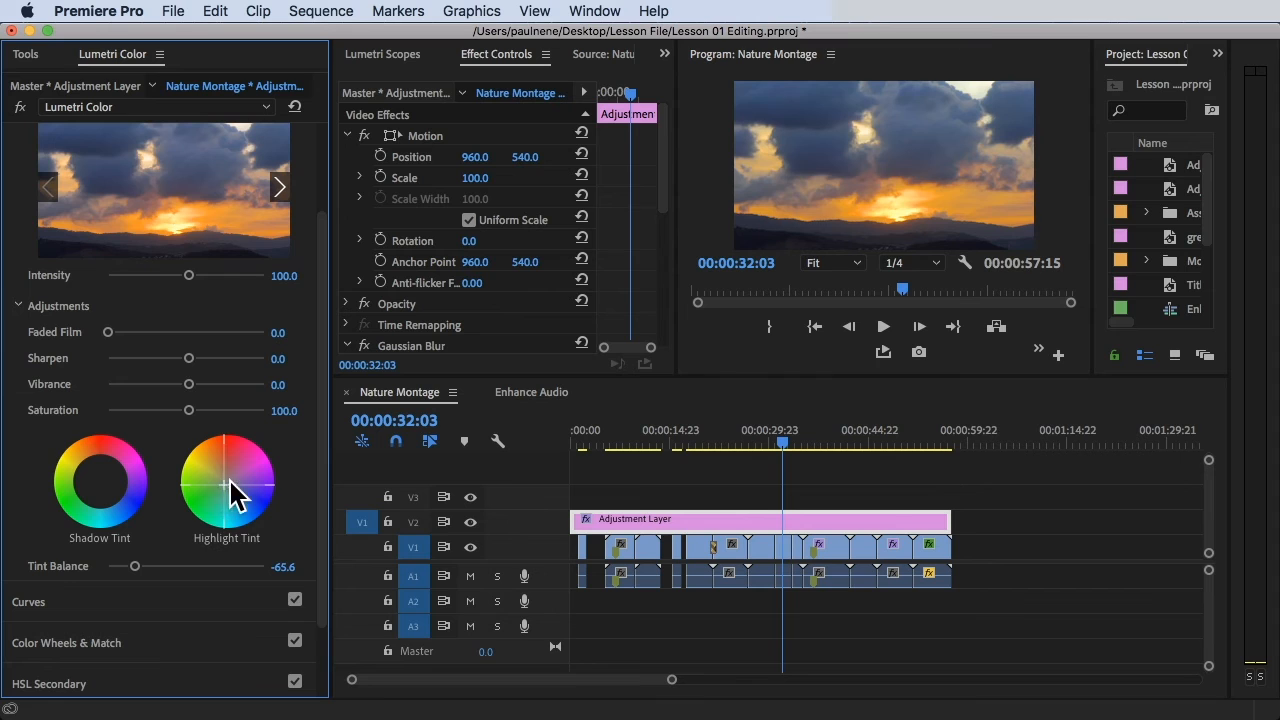
pyautogui.doubleClick(230, 479)
pyautogui.doubleClick(250, 498)
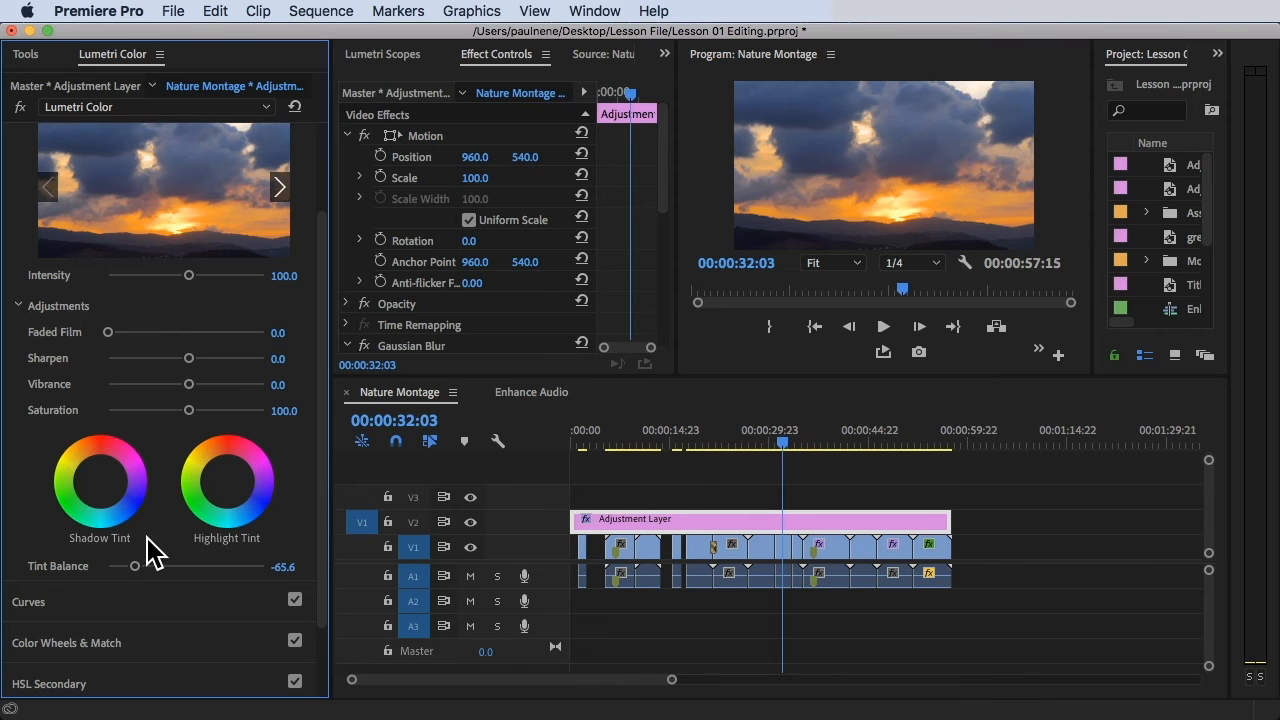
pyautogui.moveTo(130, 567); pyautogui.dragTo(71, 561)
pyautogui.press('super+z')
# Preview the CineSpace2383sRGB6bit and Fuji ETERNA 250D Fuji 3510 (by Adobe) looks without applying them, and save the project.
pyautogui.scroll(-2, 140, 606)
pyautogui.scroll(5, 160, 320)
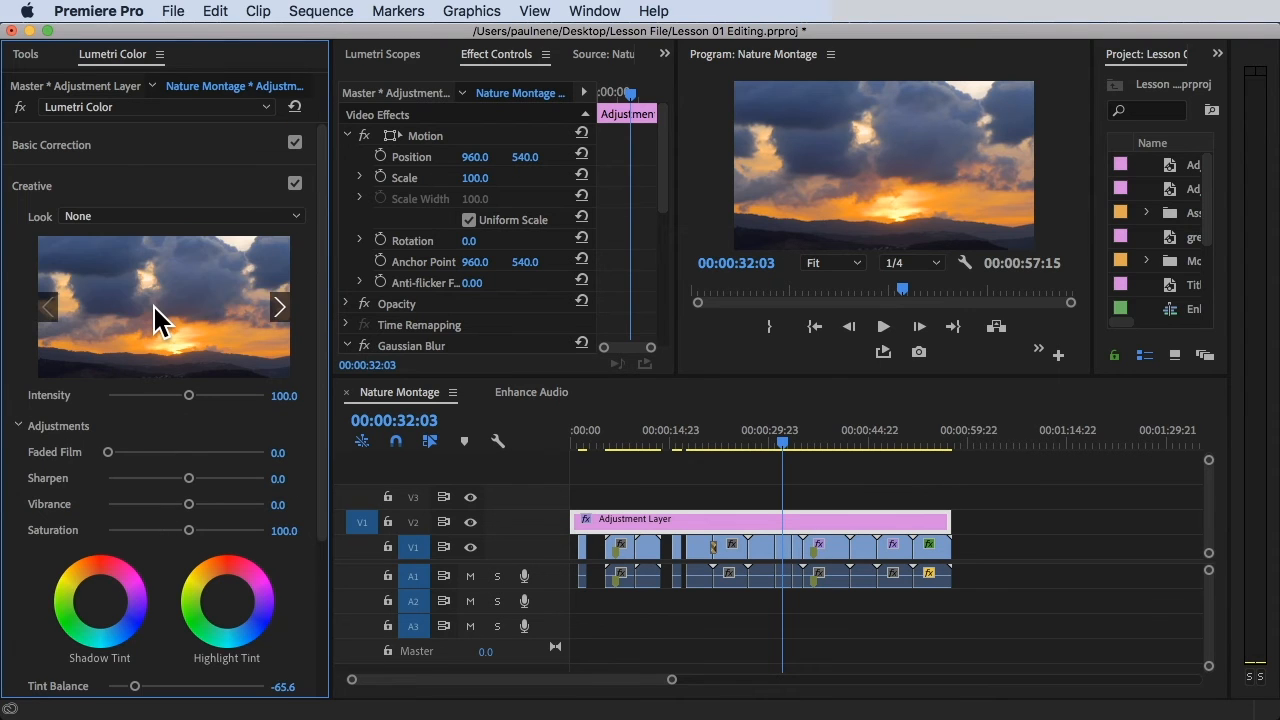
pyautogui.click(284, 307)
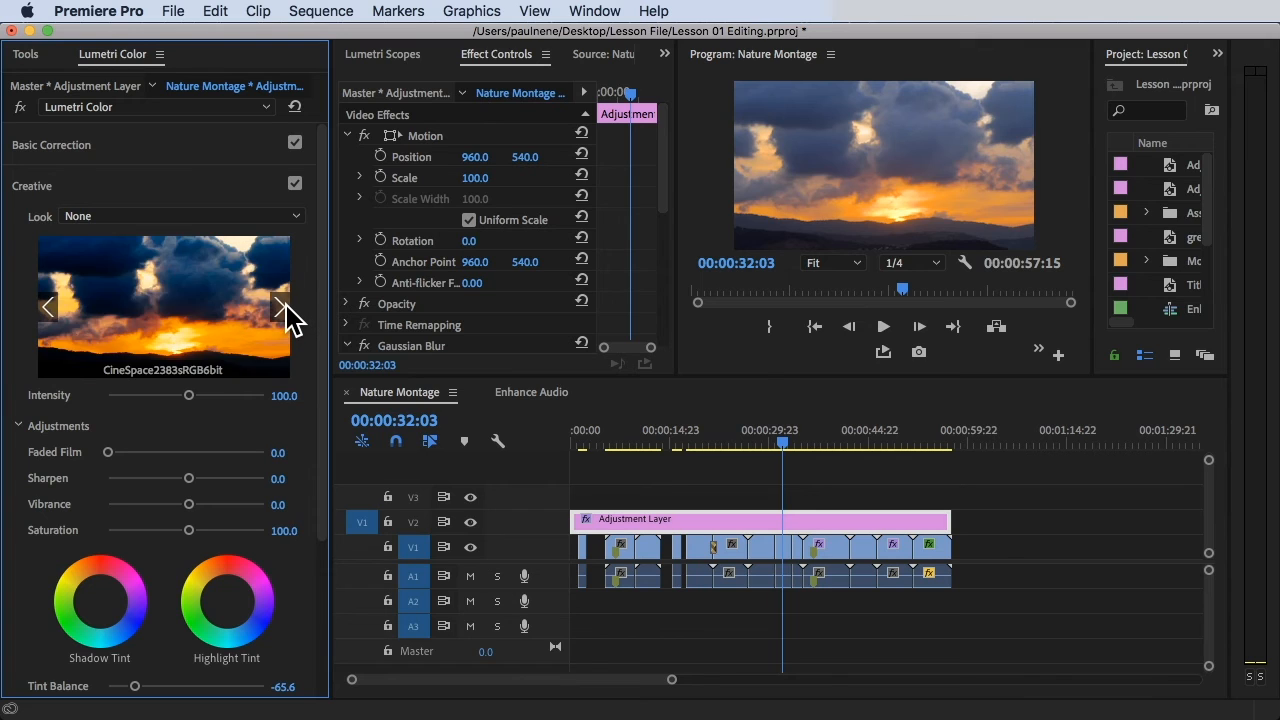
pyautogui.click(284, 307)
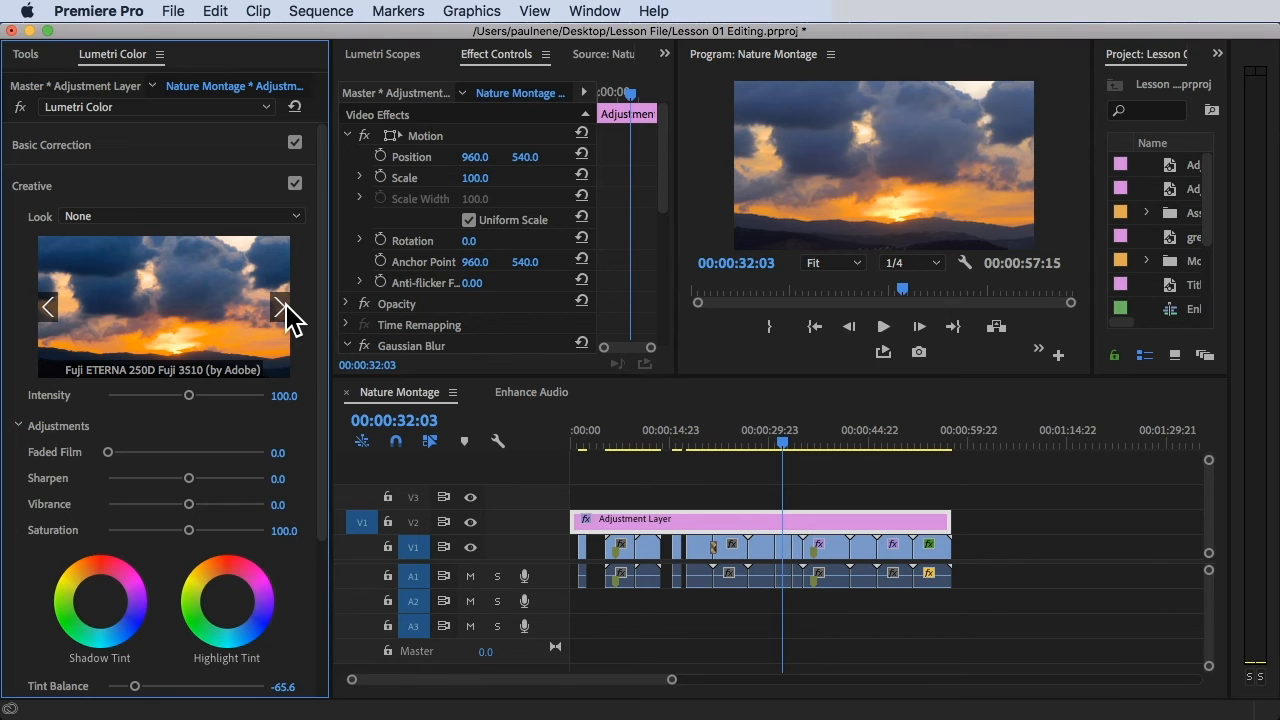
pyautogui.press('super+s')
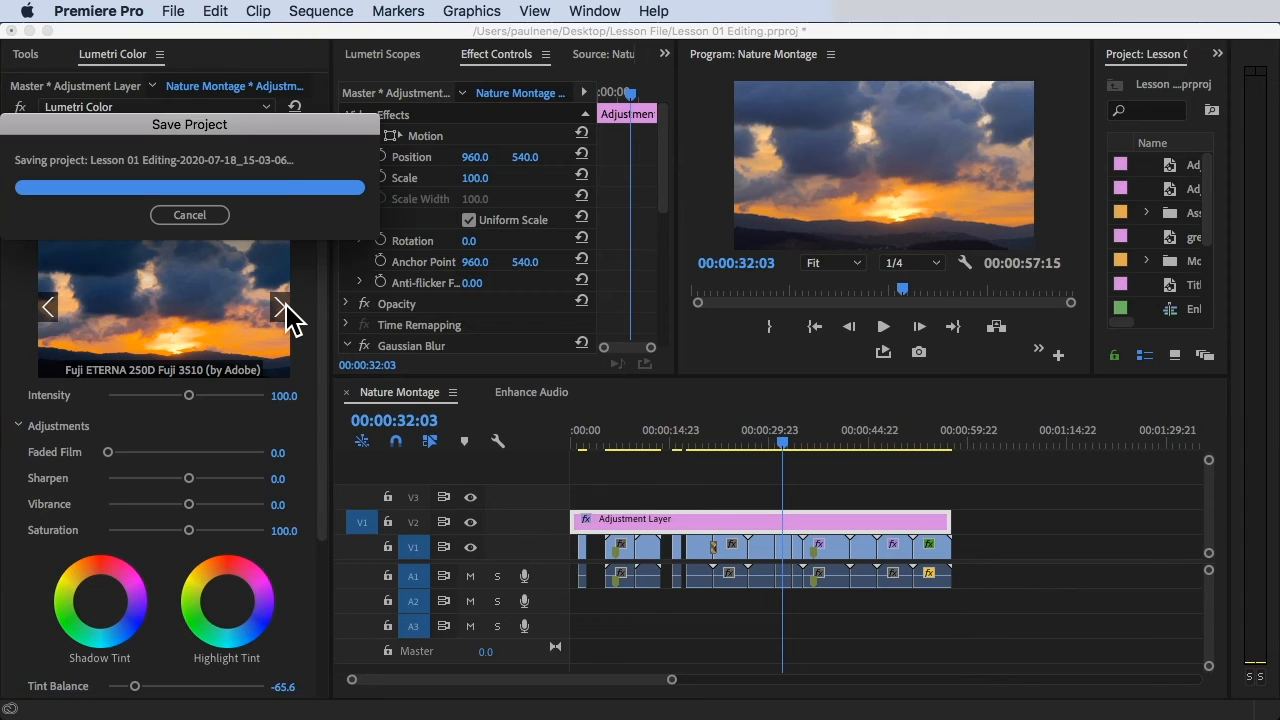